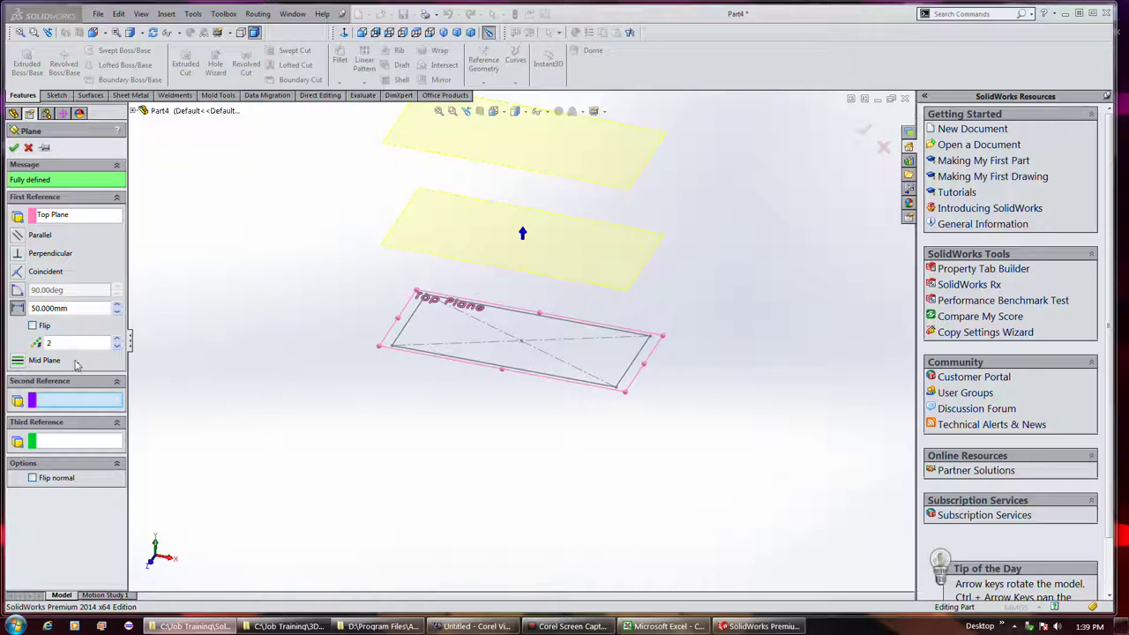
Step: Confirm the 50 mm offset from Top Plane with 2 planes, creating Plane1 and Plane2
{"action": "left_click", "coordinate": [15, 149]}
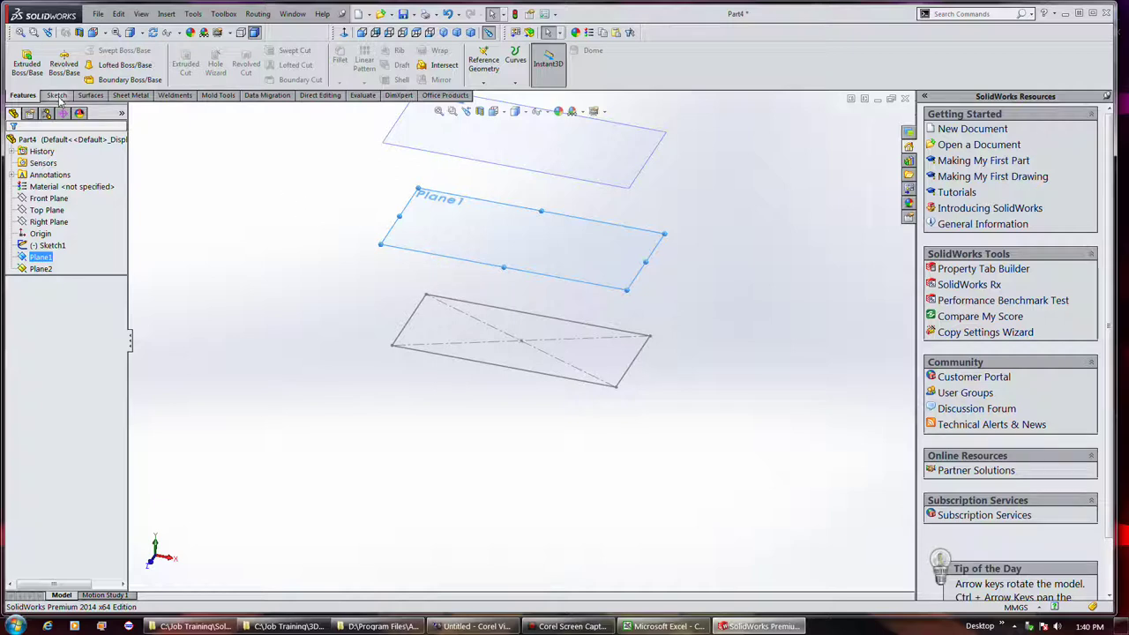
Step: Sketch a circle centred on the origin on Plane1, viewed normal to the plane
{"action": "left_click", "coordinate": [57, 95]}
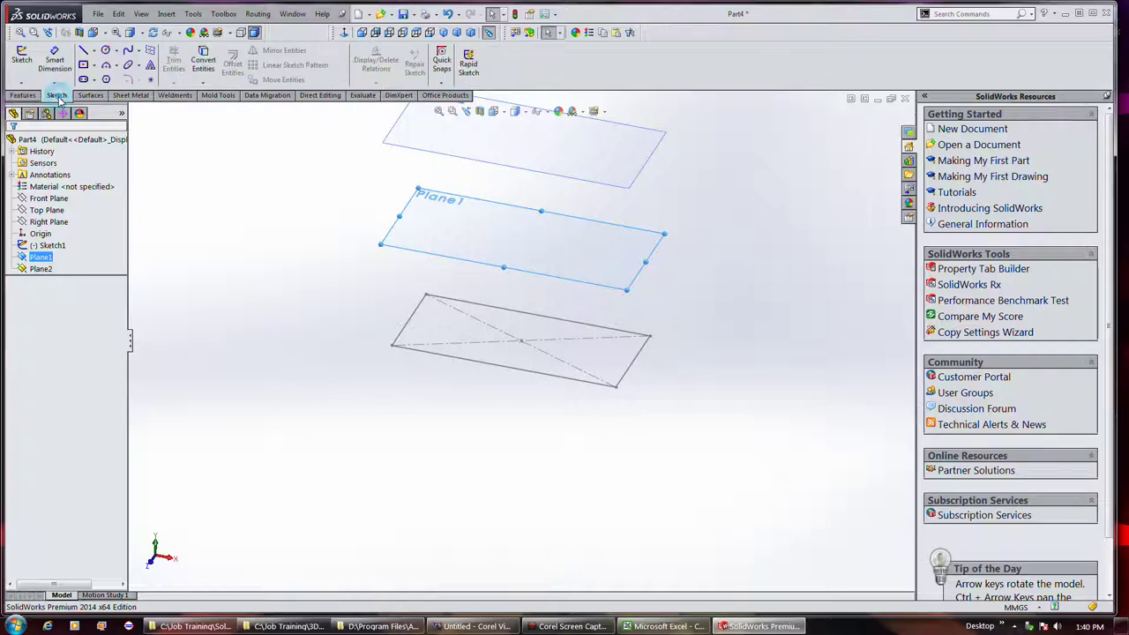
{"action": "left_click", "coordinate": [23, 64]}
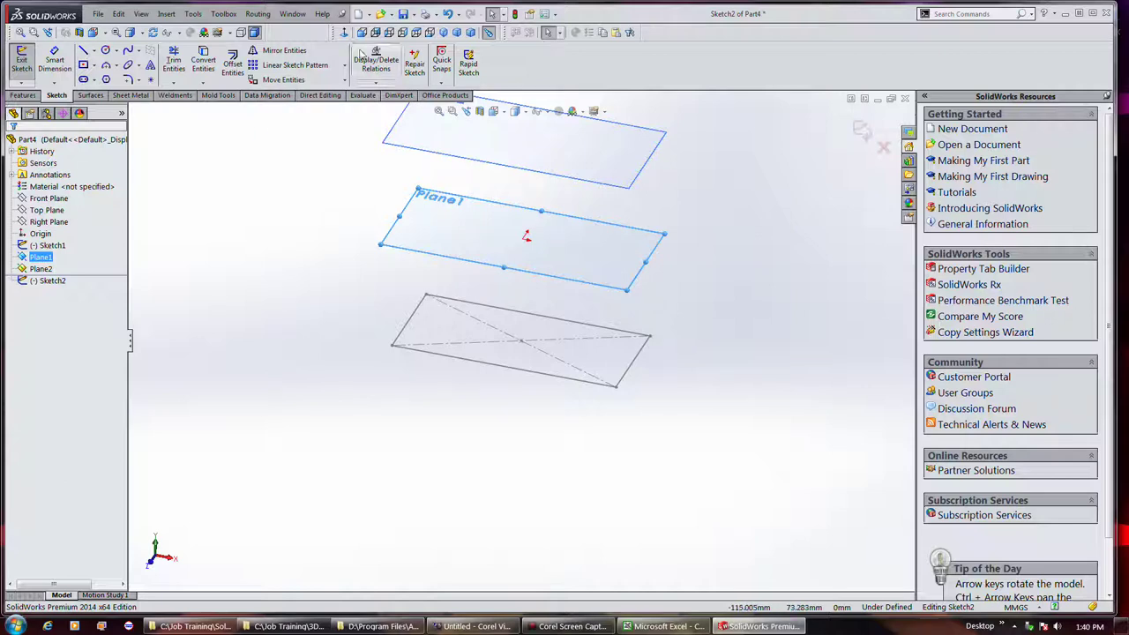
{"action": "left_click", "coordinate": [415, 32]}
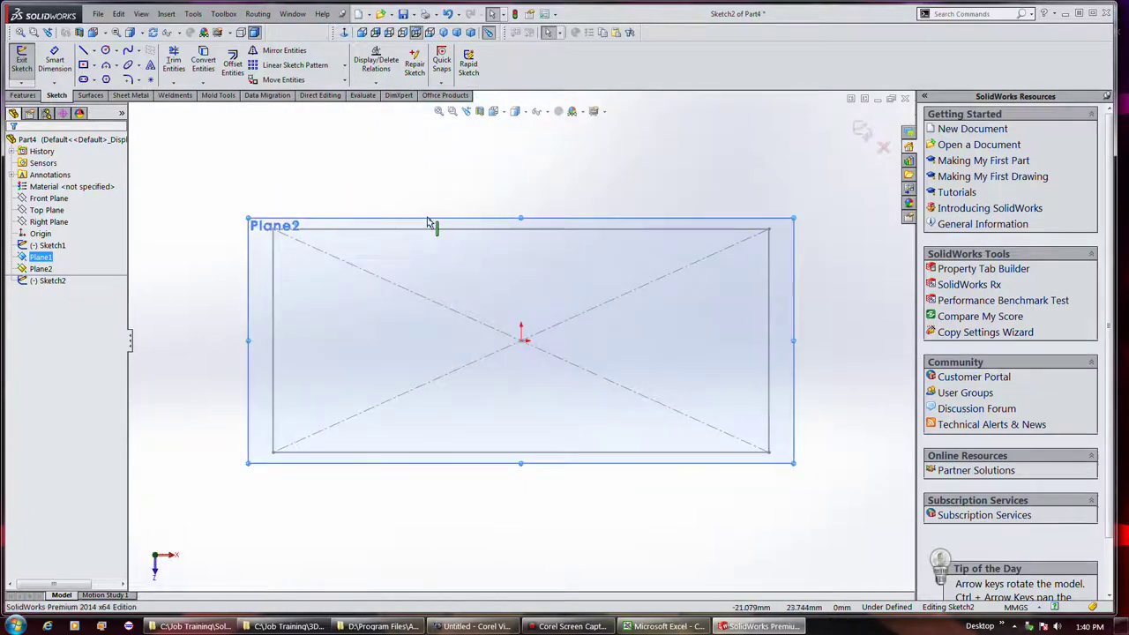
{"action": "left_click", "coordinate": [107, 52]}
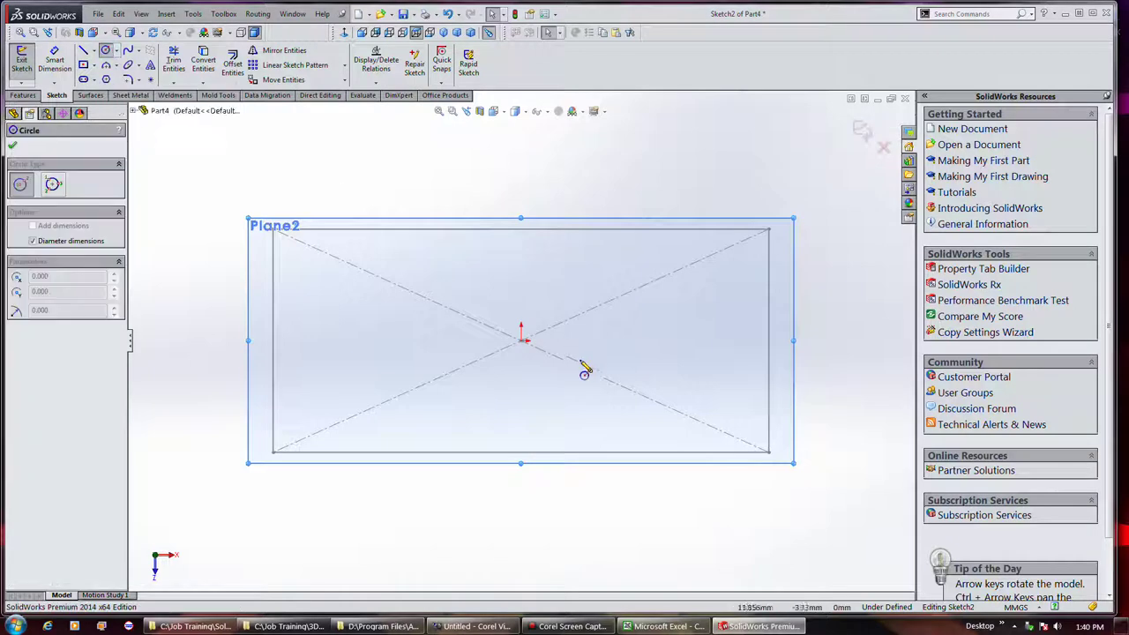
{"action": "left_click", "coordinate": [522, 340]}
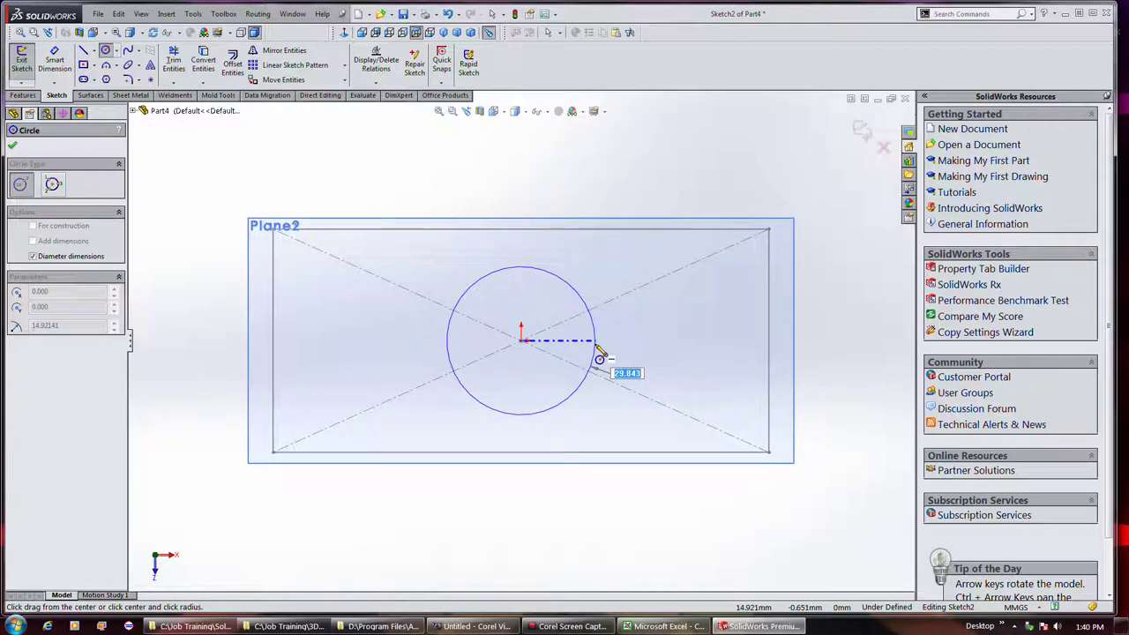
{"action": "left_click", "coordinate": [597, 349]}
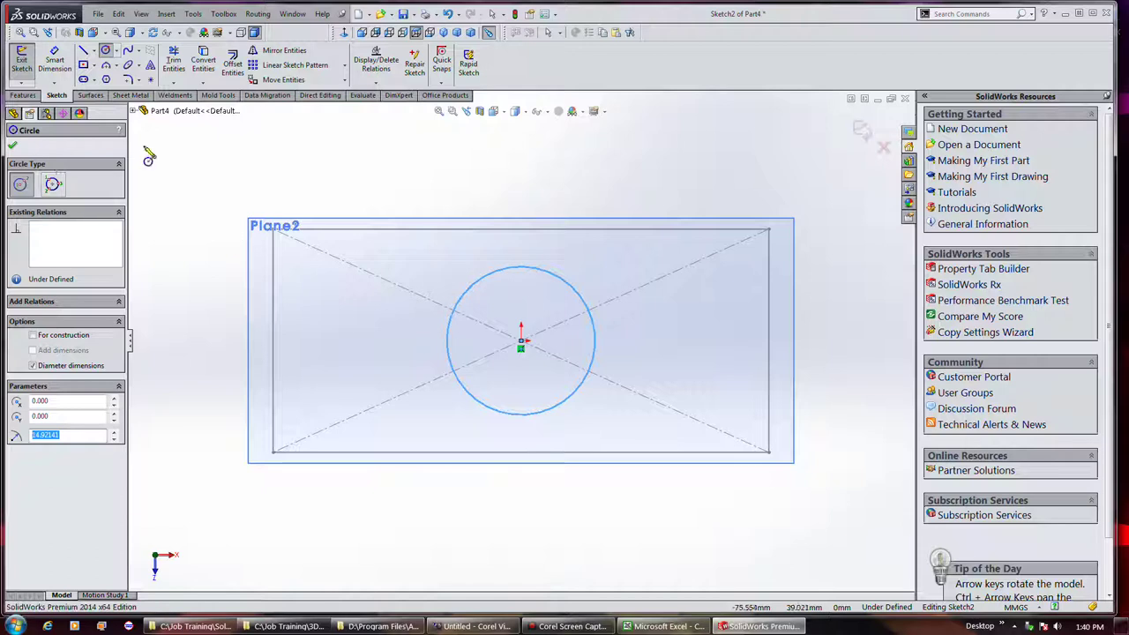
{"action": "left_click", "coordinate": [21, 63]}
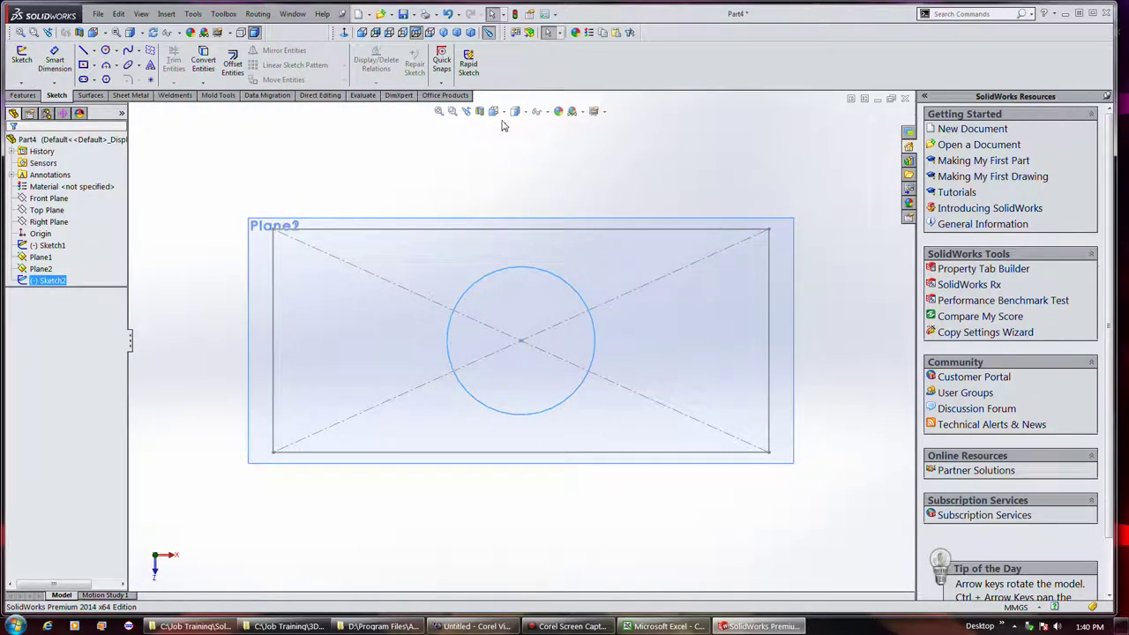
Step: In Dimetric view, start a Lofted Boss/Base from the Plane1 circle to the rectangular base
{"action": "left_click", "coordinate": [470, 31]}
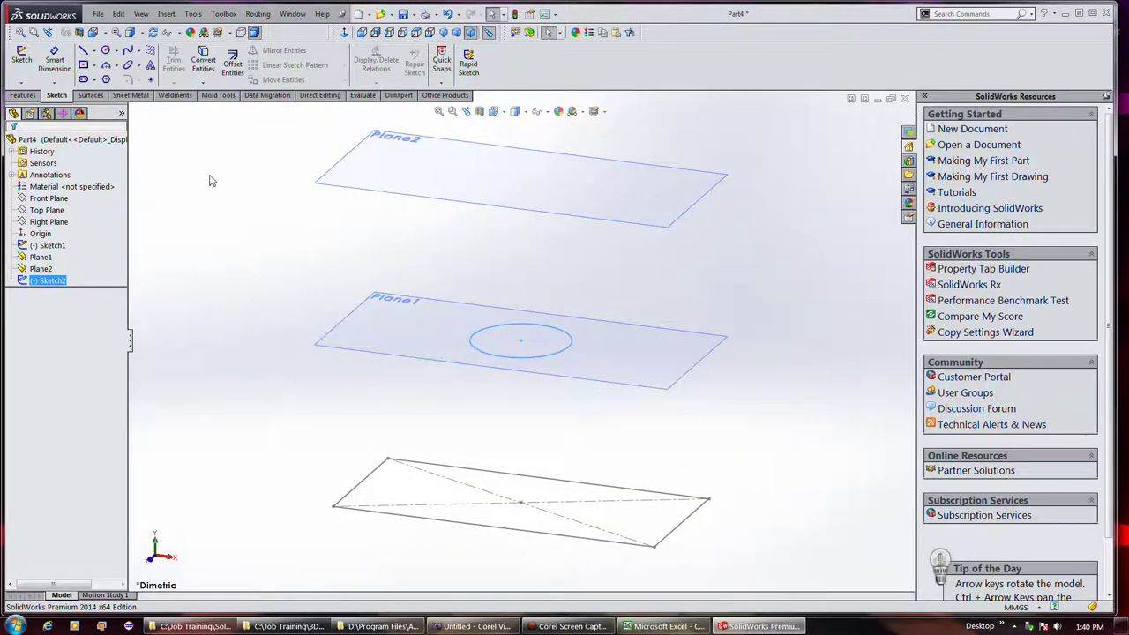
{"action": "left_click", "coordinate": [23, 95]}
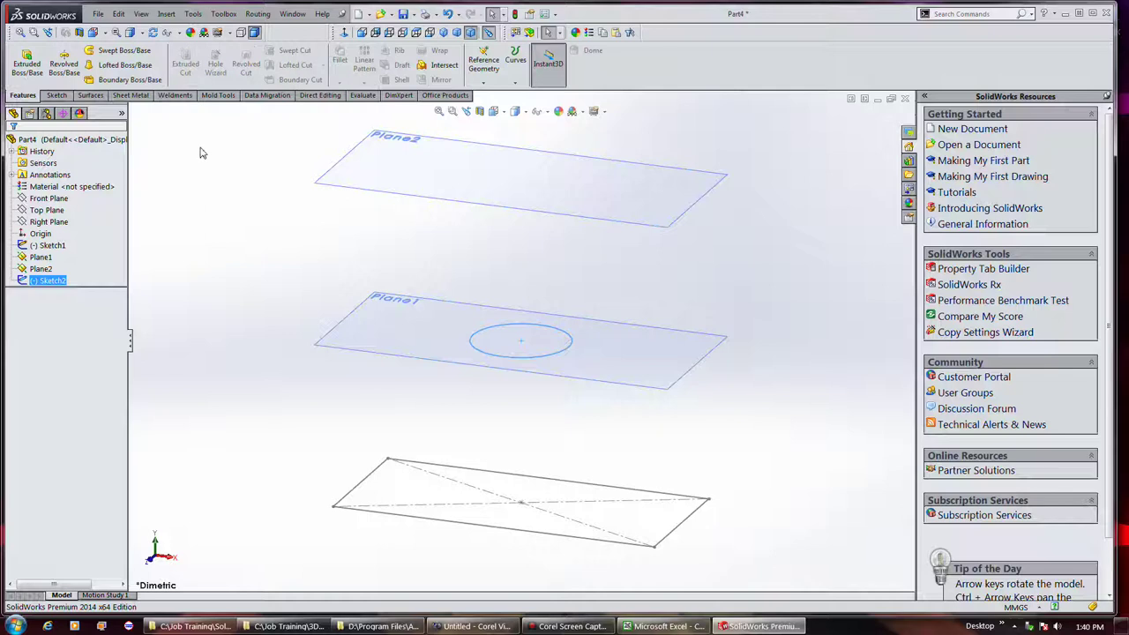
{"action": "left_click", "coordinate": [124, 64]}
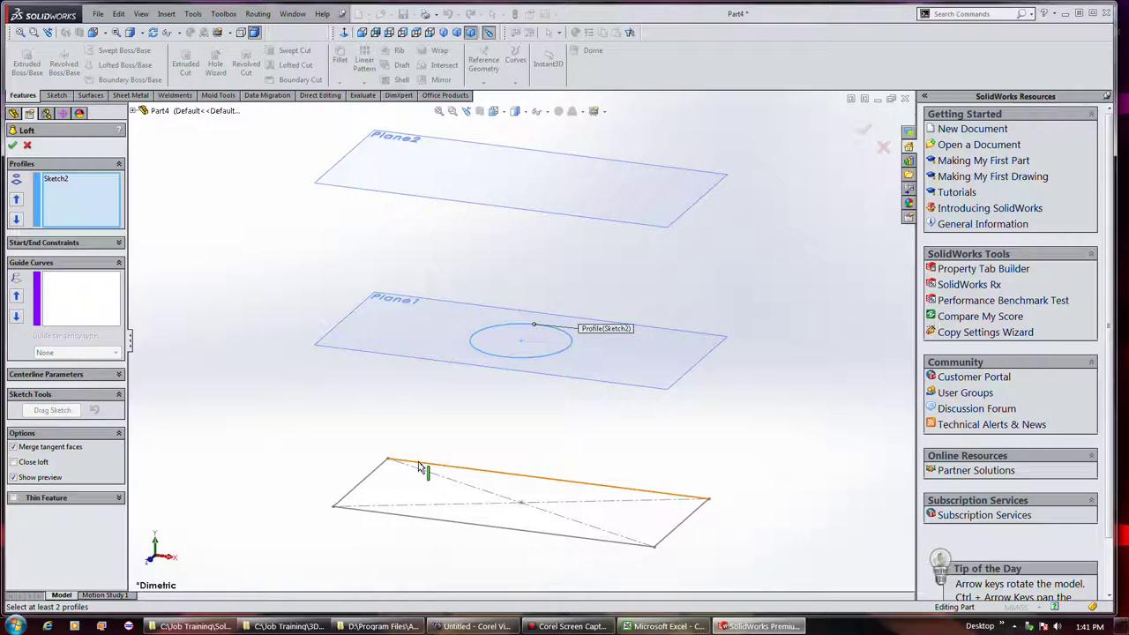
{"action": "left_click", "coordinate": [420, 466]}
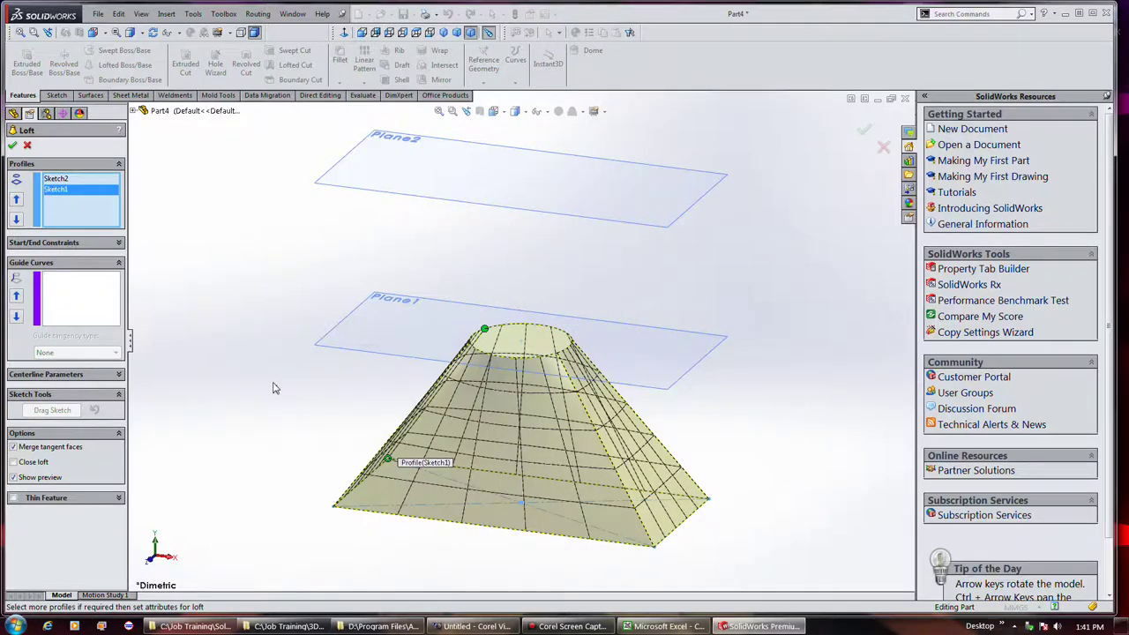
{"action": "middle_click_drag", "start_coordinate": [274, 385], "coordinate": [323, 420]}
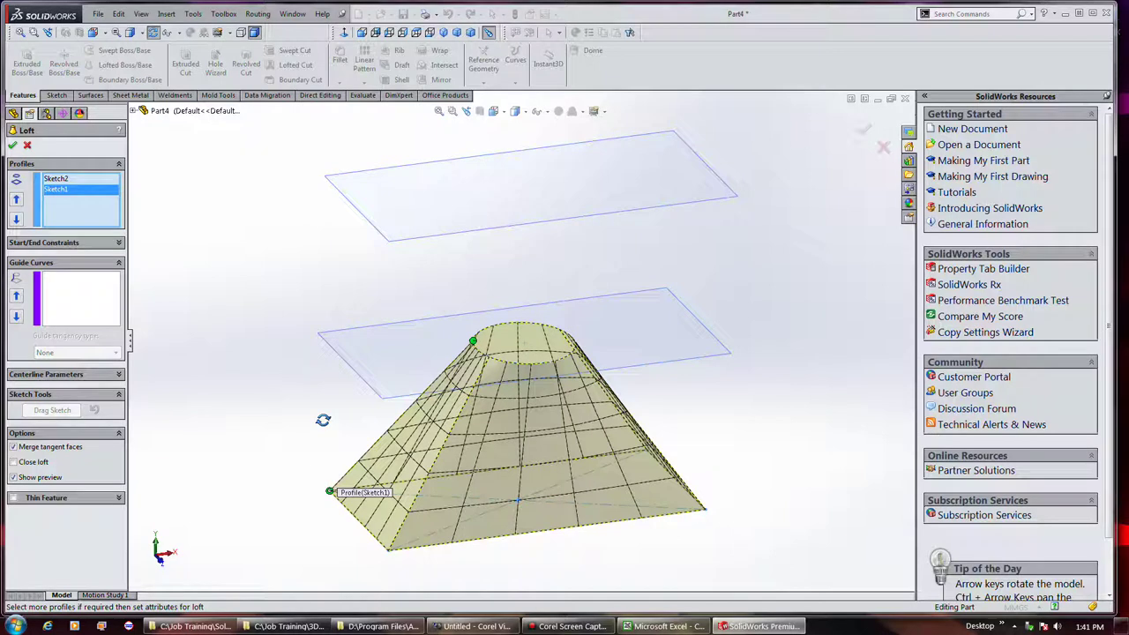
{"action": "middle_click_drag", "start_coordinate": [322, 419], "coordinate": [323, 420]}
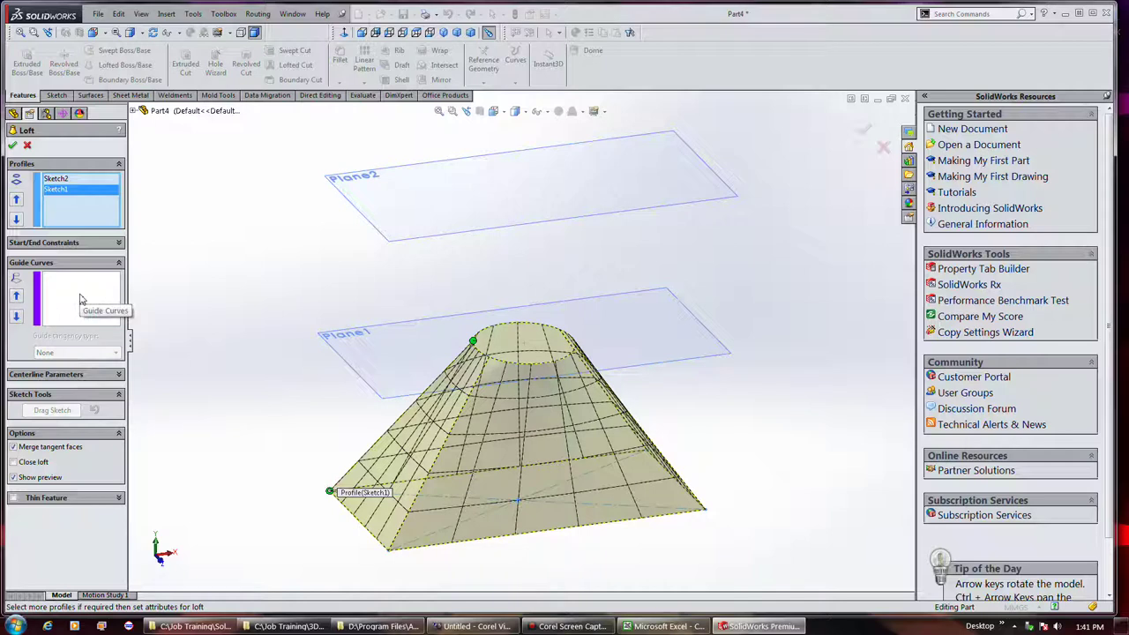
{"action": "left_click", "coordinate": [118, 375]}
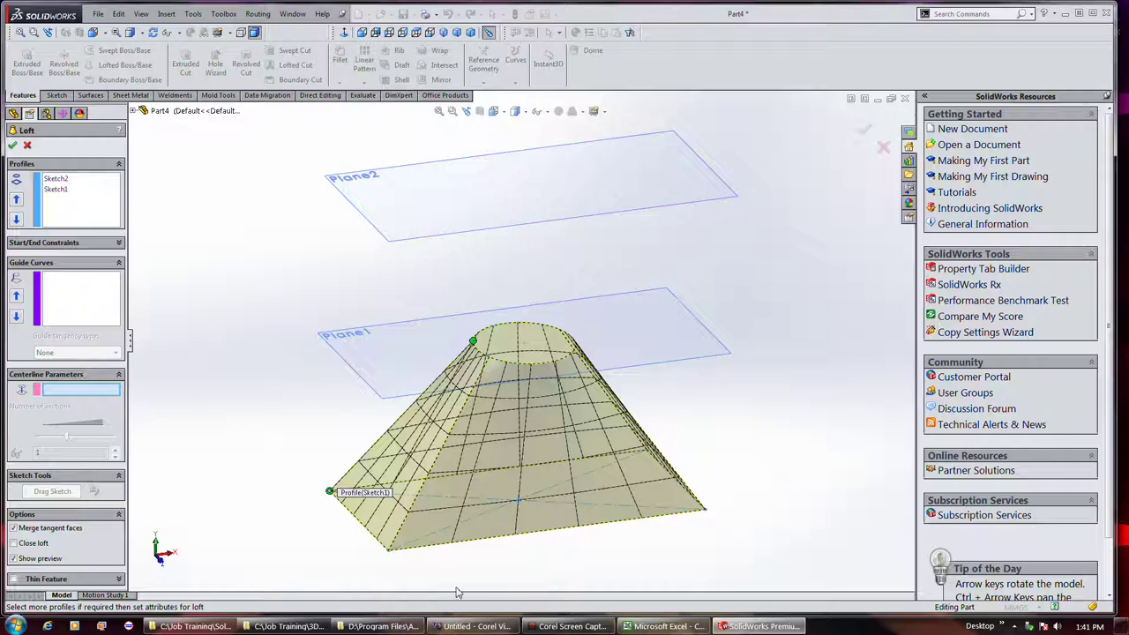
Step: Set the loft's start constraint to Normal To Profile with a 0° draft angle
{"action": "left_click", "coordinate": [44, 243]}
{"action": "left_click", "coordinate": [71, 274]}
{"action": "left_click", "coordinate": [64, 286]}
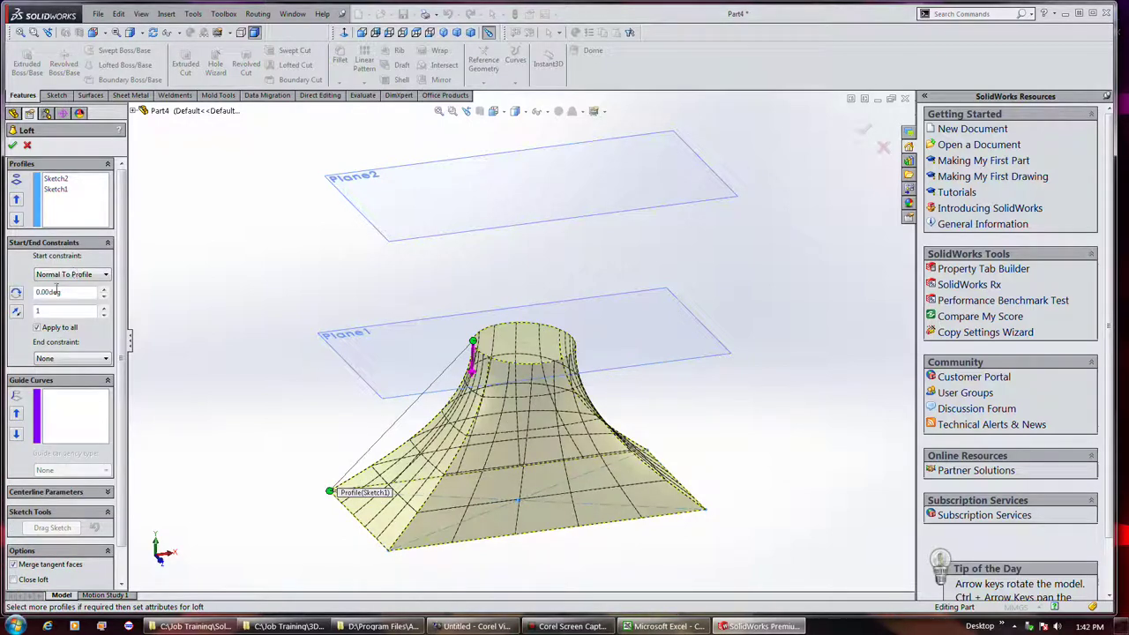
{"action": "left_click", "coordinate": [78, 276]}
{"action": "left_click", "coordinate": [80, 280]}
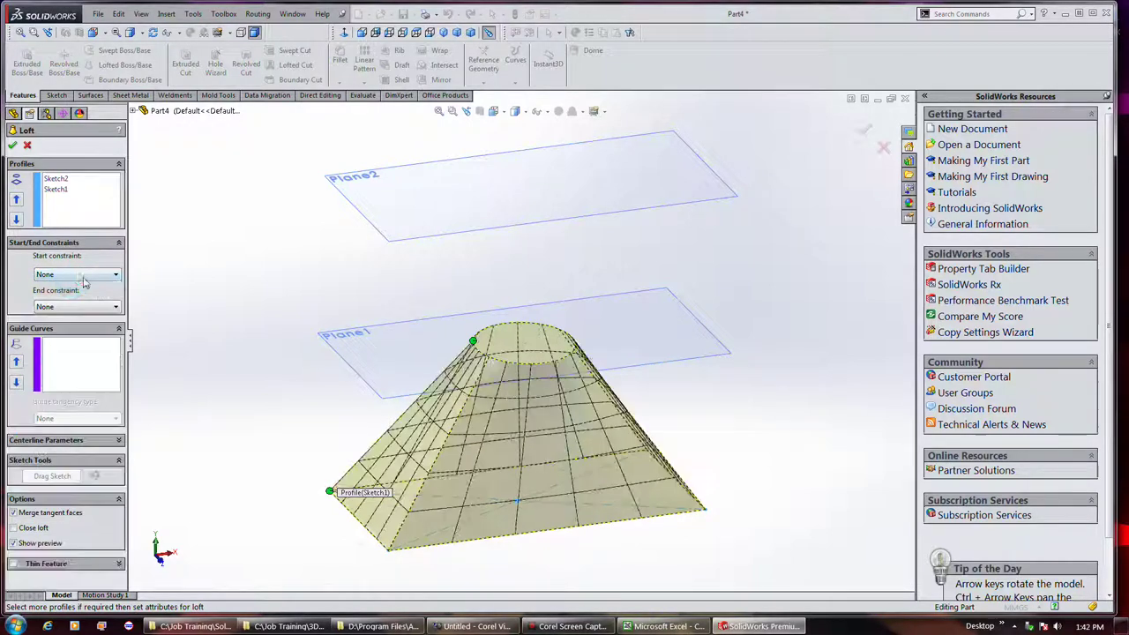
{"action": "left_click", "coordinate": [84, 276]}
{"action": "left_click", "coordinate": [64, 294]}
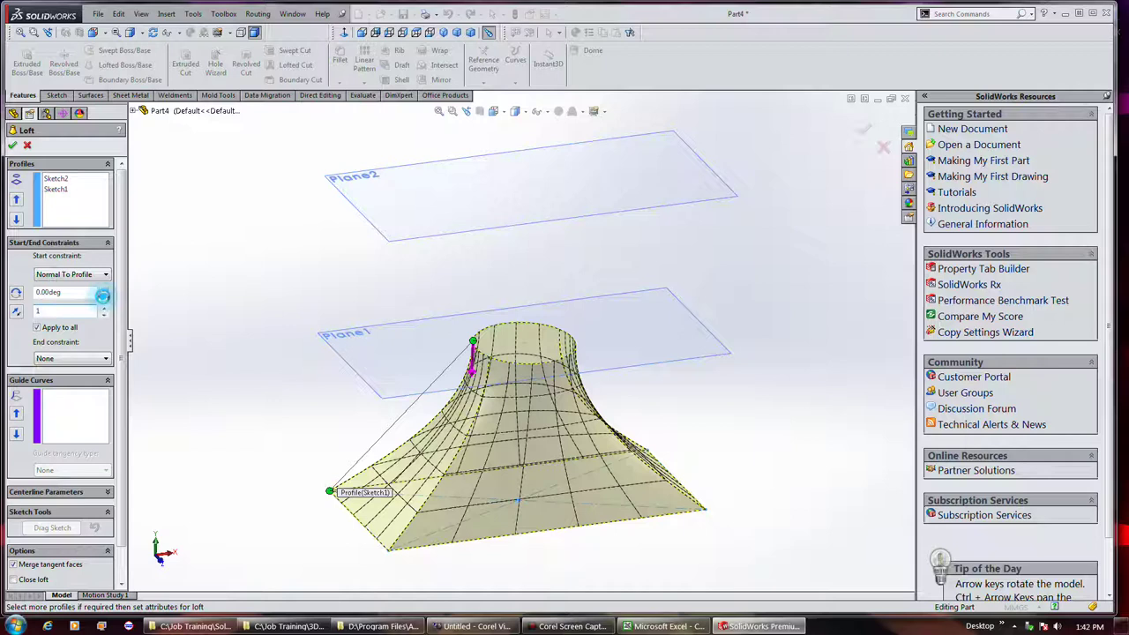
{"action": "left_click", "coordinate": [103, 298]}
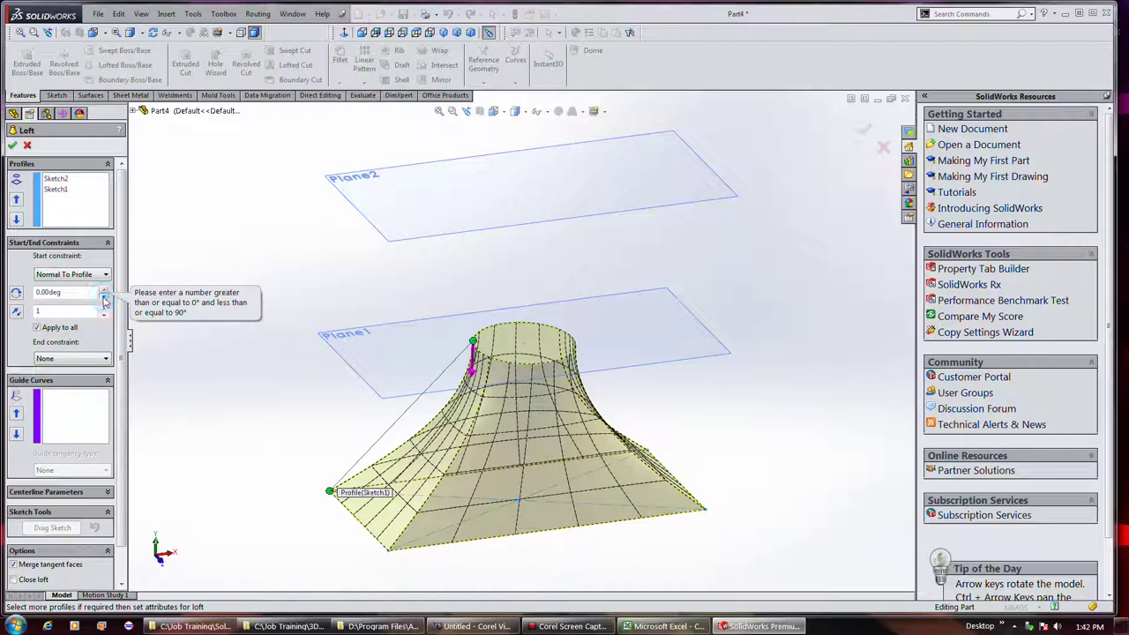
{"action": "left_click", "coordinate": [15, 293]}
{"action": "left_click", "coordinate": [104, 293]}
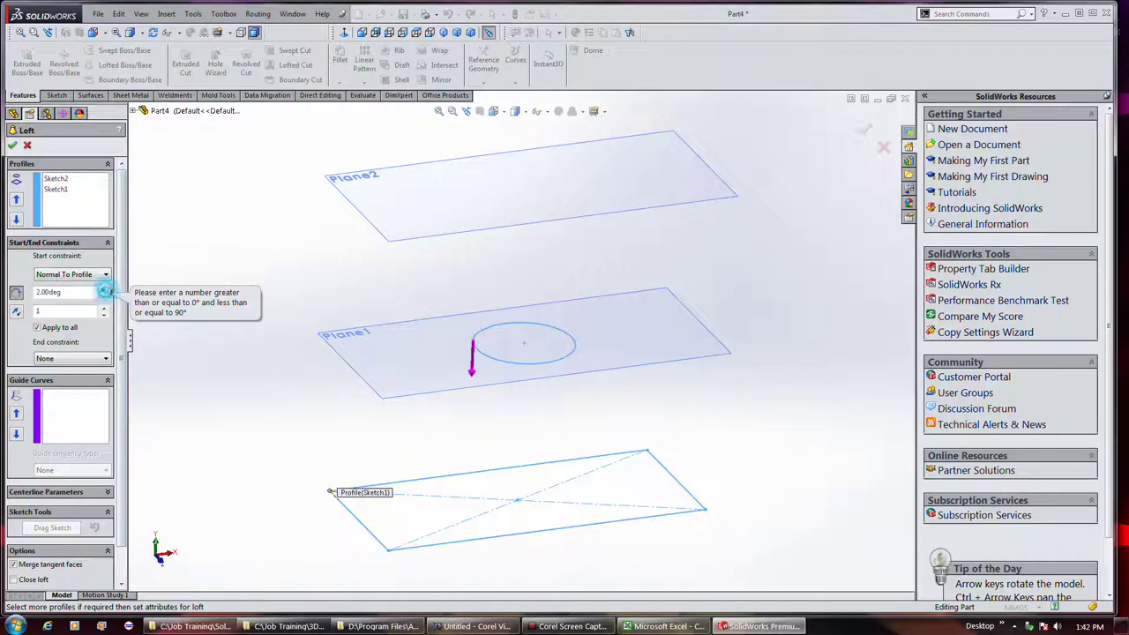
{"action": "left_click", "coordinate": [104, 298]}
{"action": "left_click", "coordinate": [104, 298]}
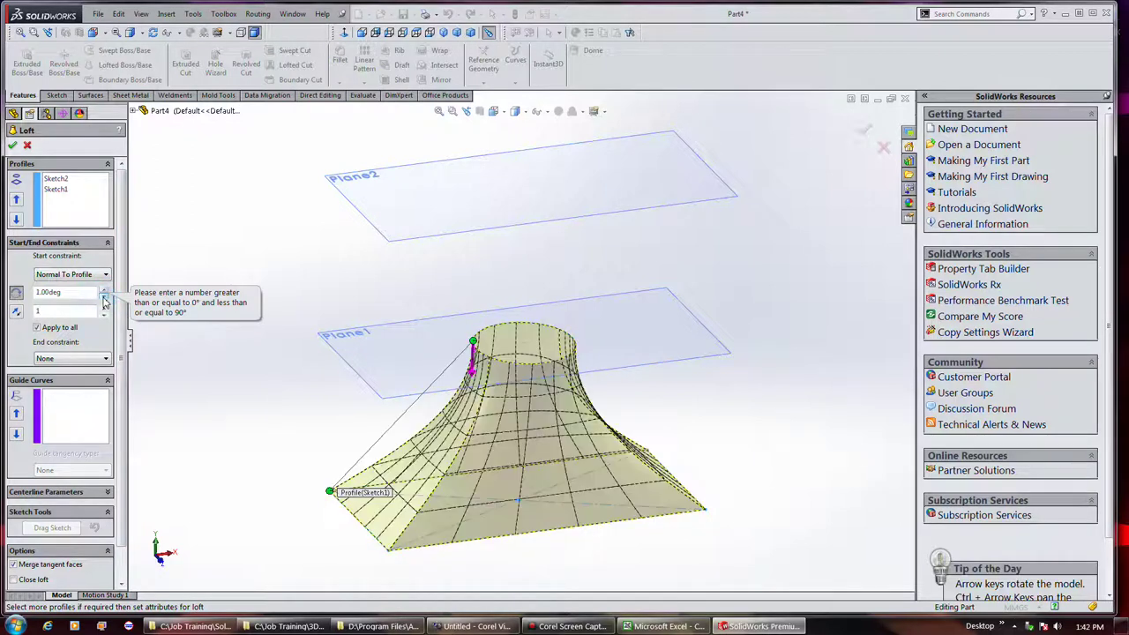
{"action": "left_click", "coordinate": [104, 299]}
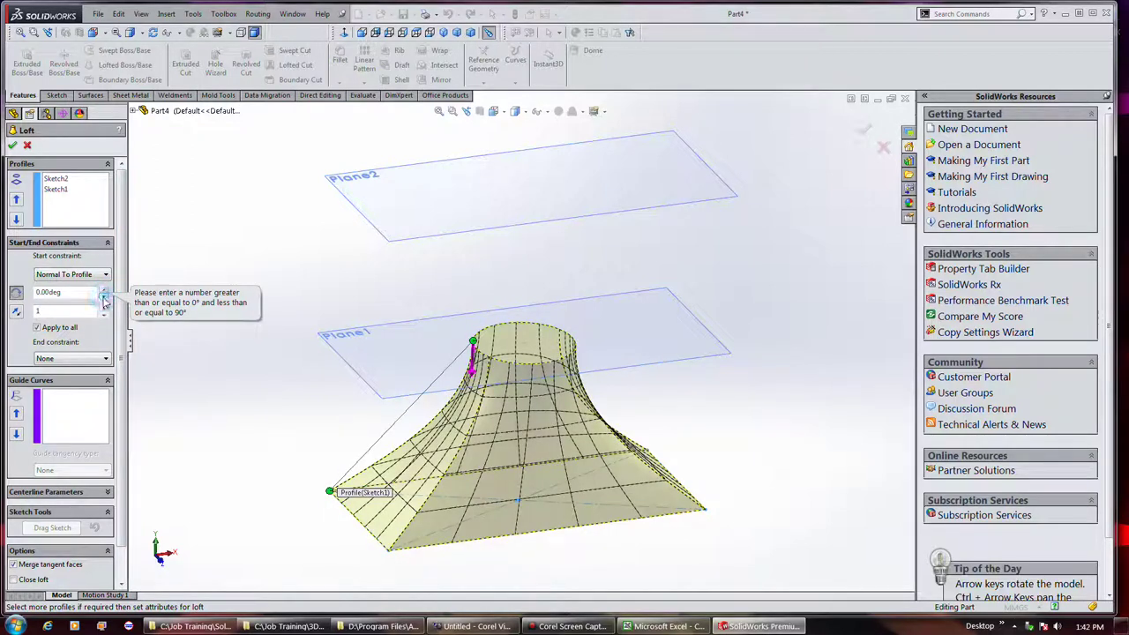
Step: Reverse the start tangency and set its tangent length to 1.1 so the top flares
{"action": "left_click", "coordinate": [16, 315]}
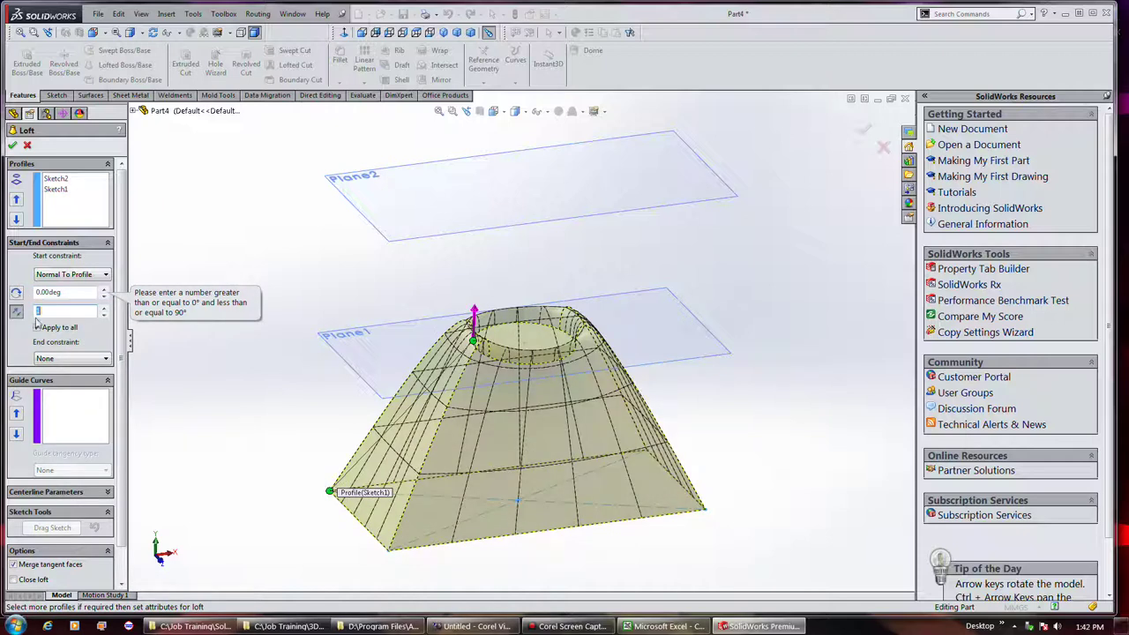
{"action": "left_click", "coordinate": [103, 316]}
{"action": "left_click", "coordinate": [103, 316]}
{"action": "left_click", "coordinate": [103, 316]}
{"action": "left_click", "coordinate": [103, 315]}
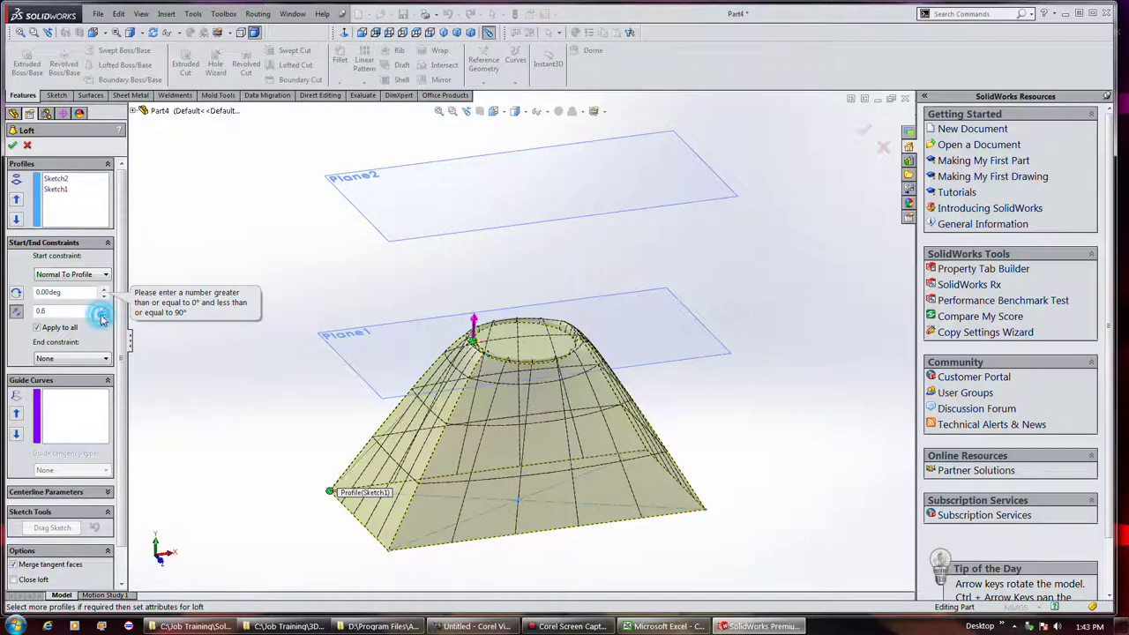
{"action": "left_click", "coordinate": [103, 315]}
{"action": "left_click", "coordinate": [103, 316]}
{"action": "left_click", "coordinate": [104, 315]}
{"action": "left_click", "coordinate": [103, 315]}
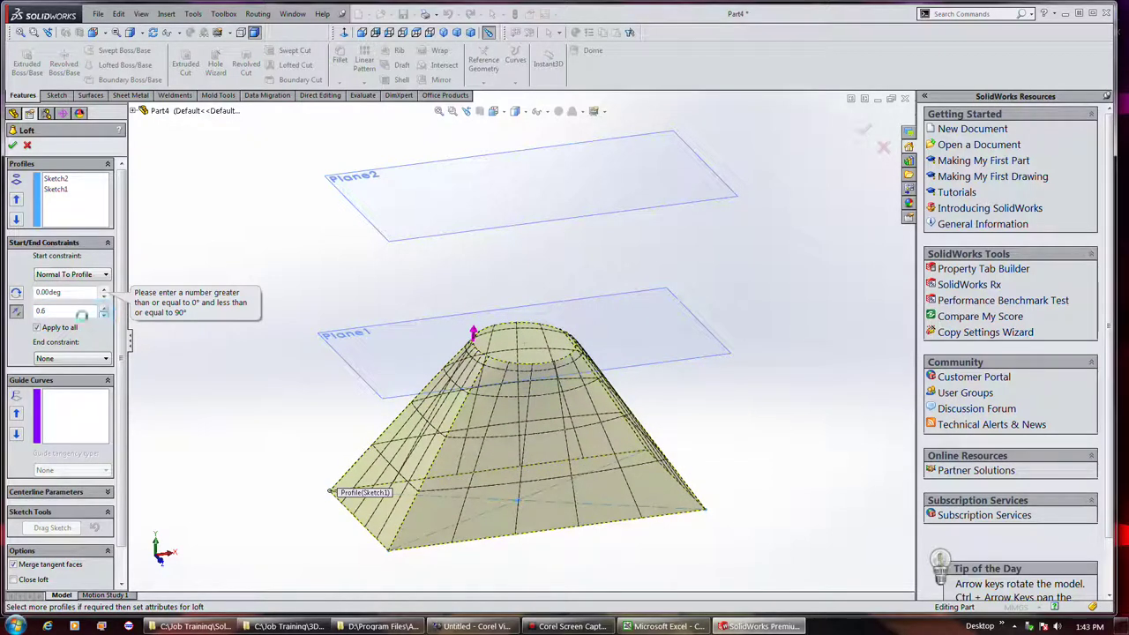
{"action": "left_click", "coordinate": [17, 315]}
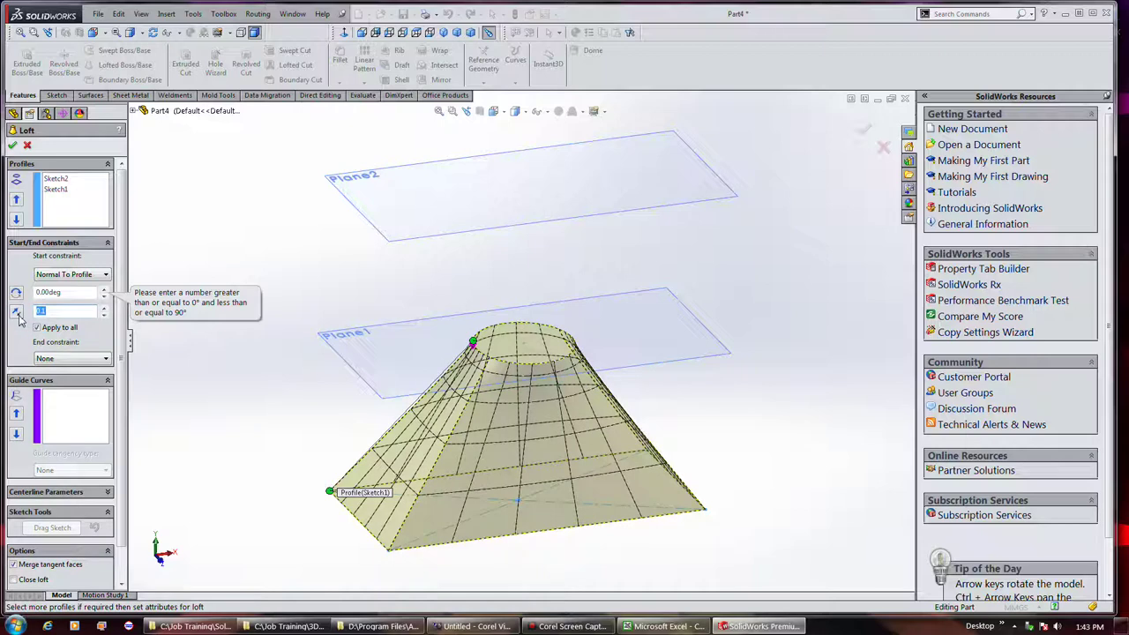
{"action": "left_click", "coordinate": [104, 308]}
{"action": "left_click", "coordinate": [104, 307]}
{"action": "left_click", "coordinate": [104, 308]}
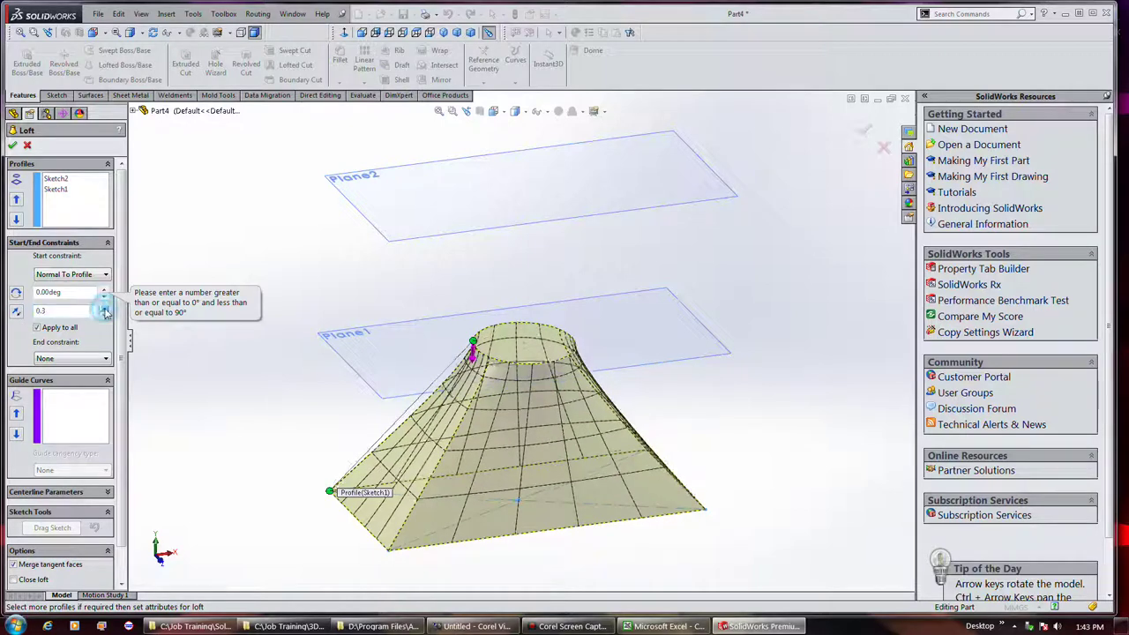
{"action": "left_click", "coordinate": [104, 307]}
{"action": "left_click", "coordinate": [104, 308]}
{"action": "left_click", "coordinate": [104, 308]}
{"action": "left_click", "coordinate": [104, 308]}
{"action": "left_click", "coordinate": [104, 308]}
{"action": "left_click", "coordinate": [105, 308]}
{"action": "left_click", "coordinate": [104, 307]}
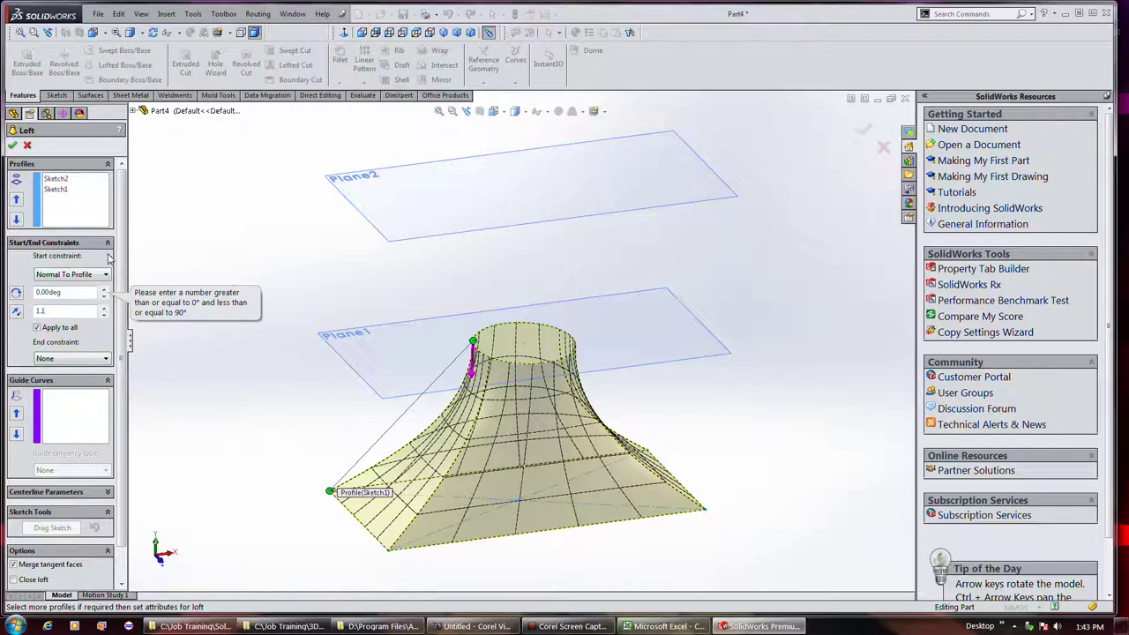
Step: Accept the loft as a solid and begin a new sketch on Plane2
{"action": "left_click", "coordinate": [13, 145]}
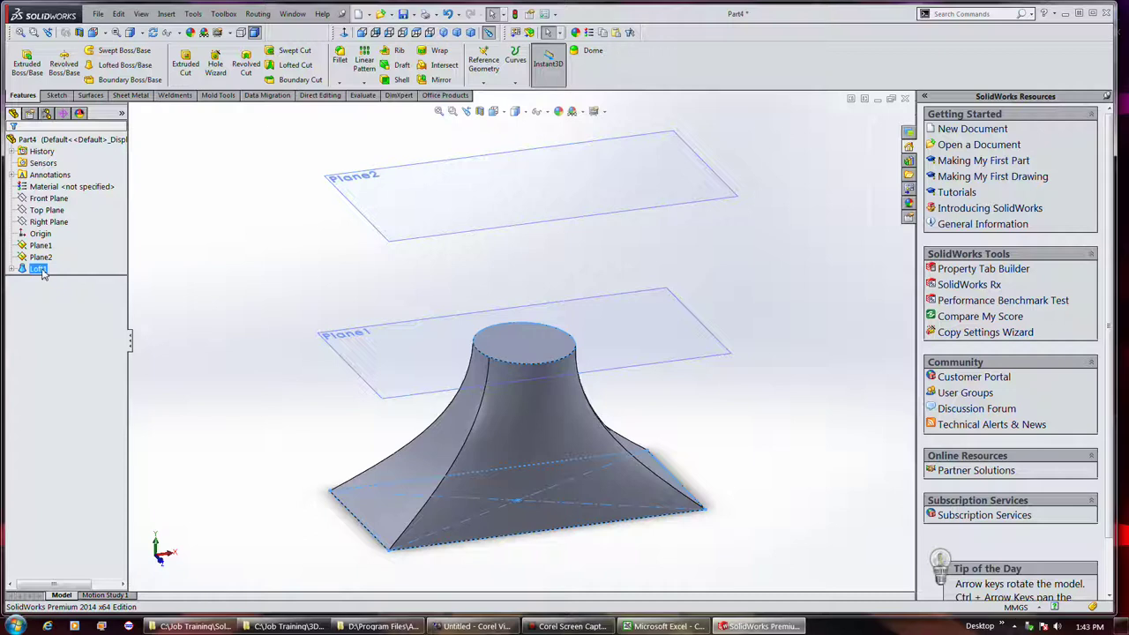
{"action": "left_click", "coordinate": [411, 212]}
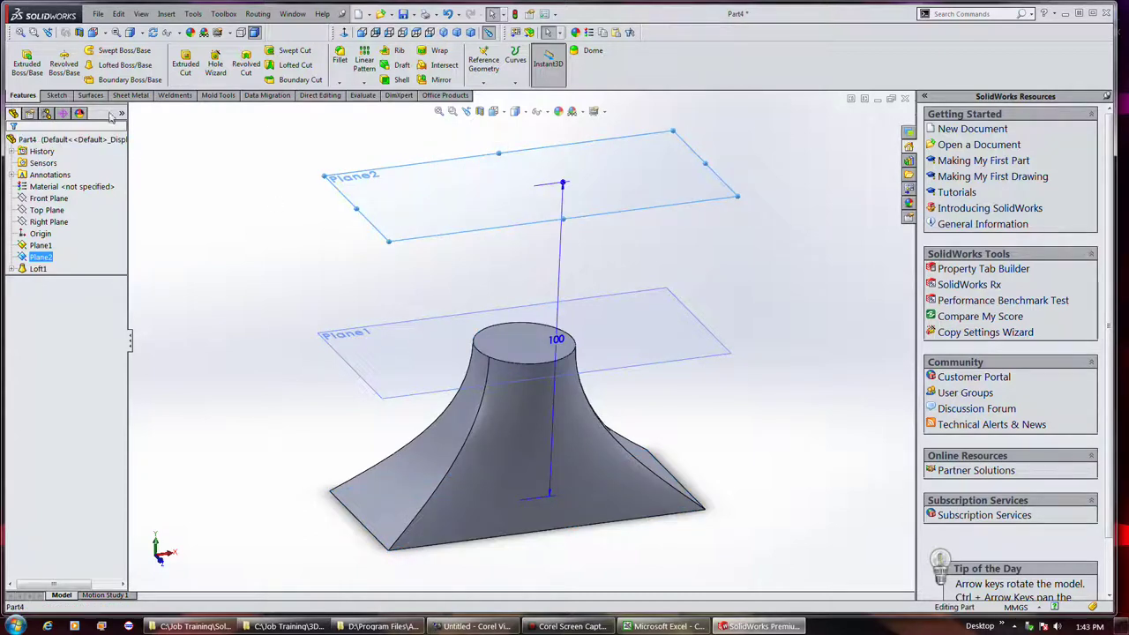
{"action": "left_click", "coordinate": [57, 94]}
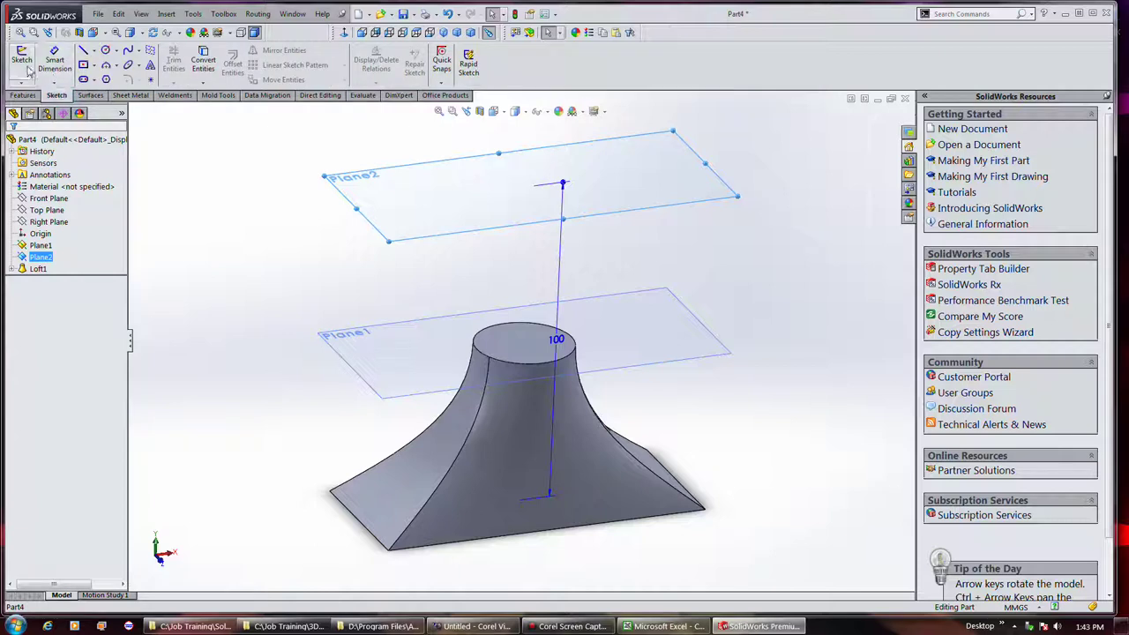
{"action": "left_click", "coordinate": [23, 61]}
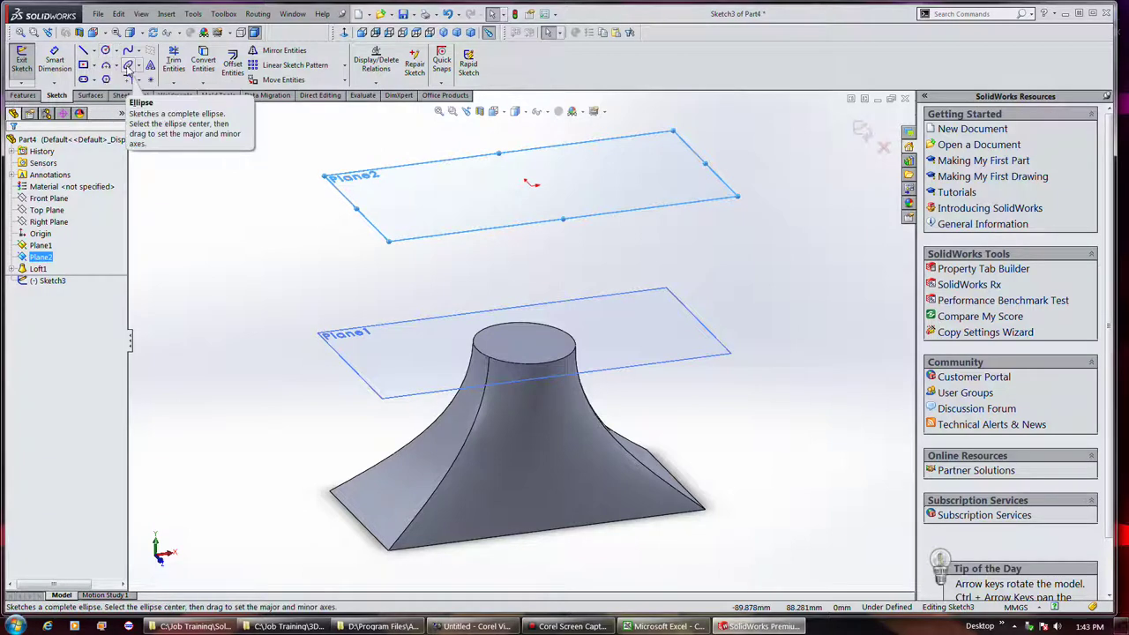
Step: Draw an ellipse on Plane2 and exit the sketch as Sketch3
{"action": "left_click", "coordinate": [128, 67]}
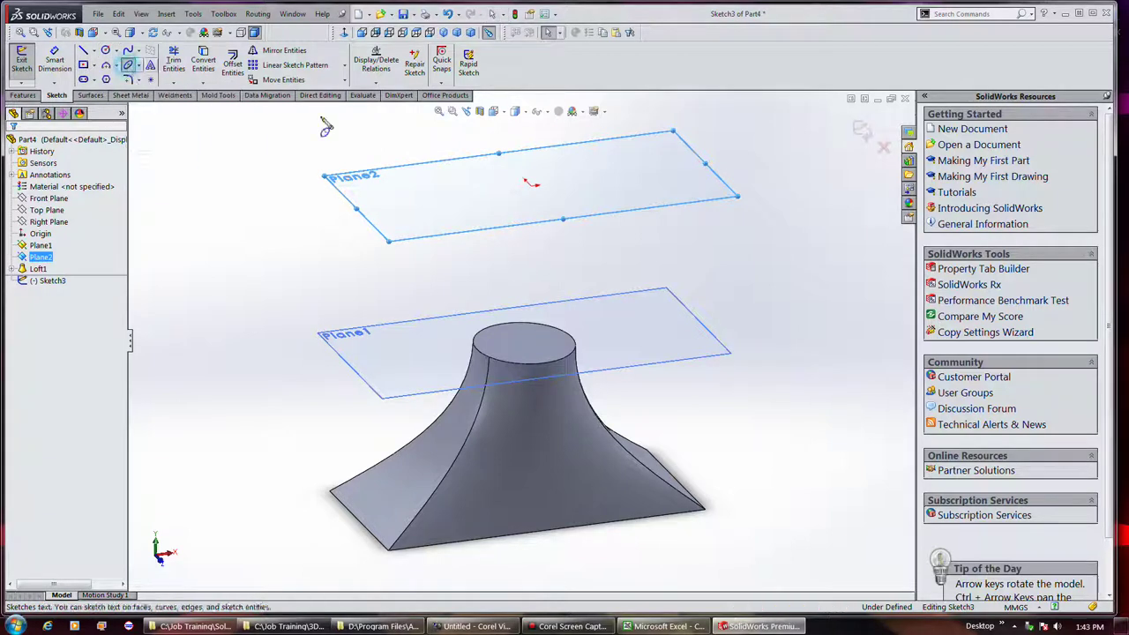
{"action": "left_click", "coordinate": [530, 184]}
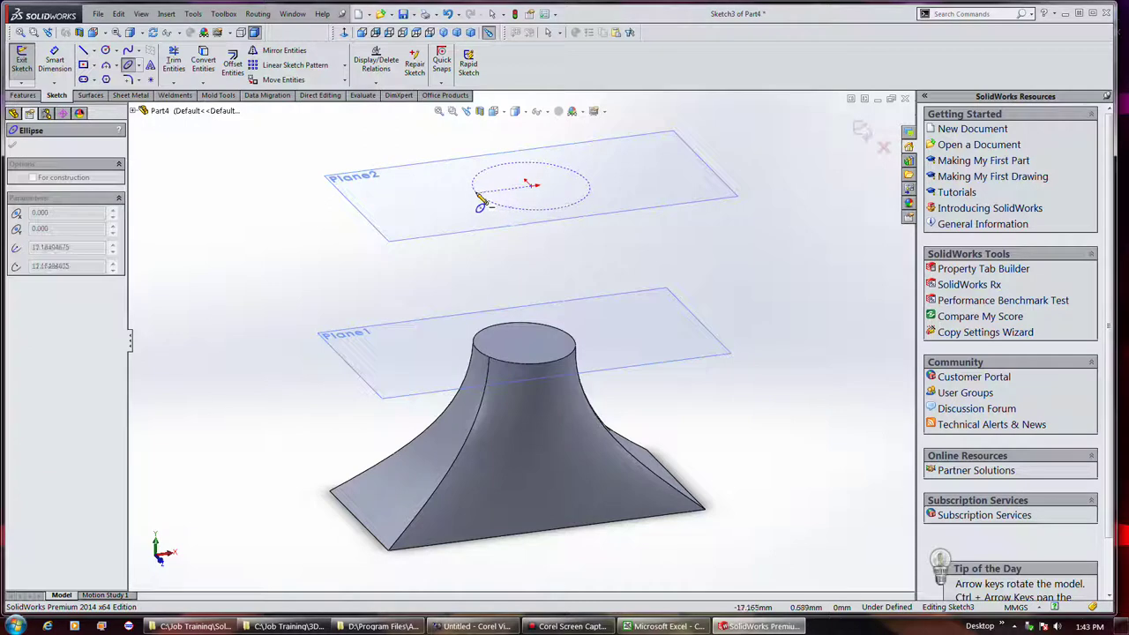
{"action": "left_click", "coordinate": [471, 191]}
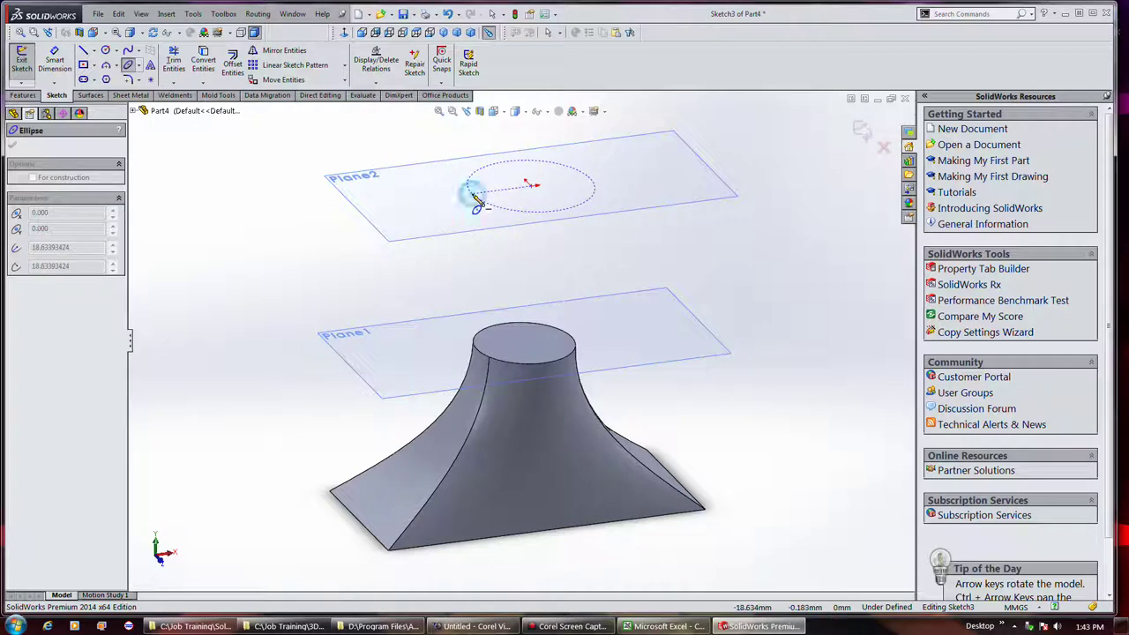
{"action": "left_click", "coordinate": [482, 189]}
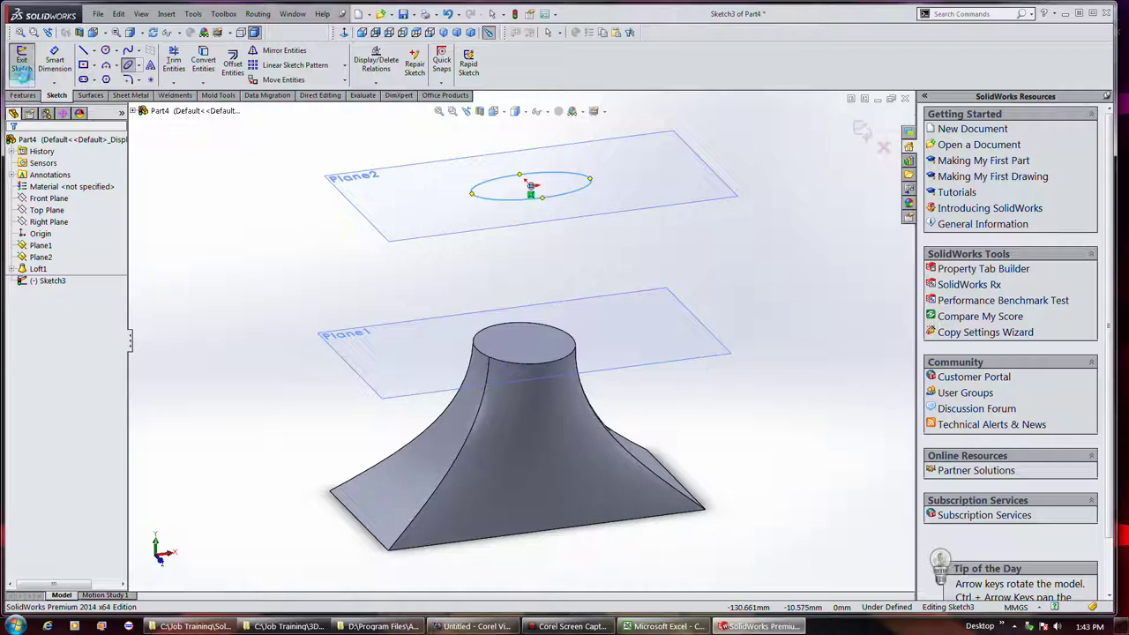
{"action": "left_click", "coordinate": [21, 60]}
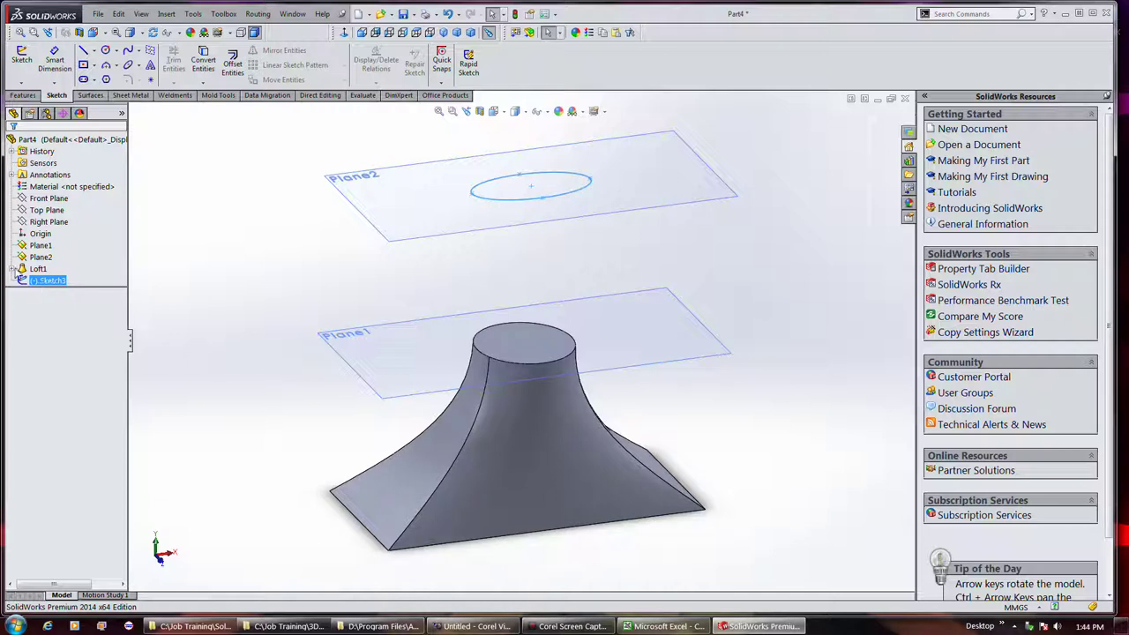
Step: Drag Loft1 below Sketch3 in the feature tree so the ellipse sketch comes first
{"action": "right_click", "coordinate": [42, 280]}
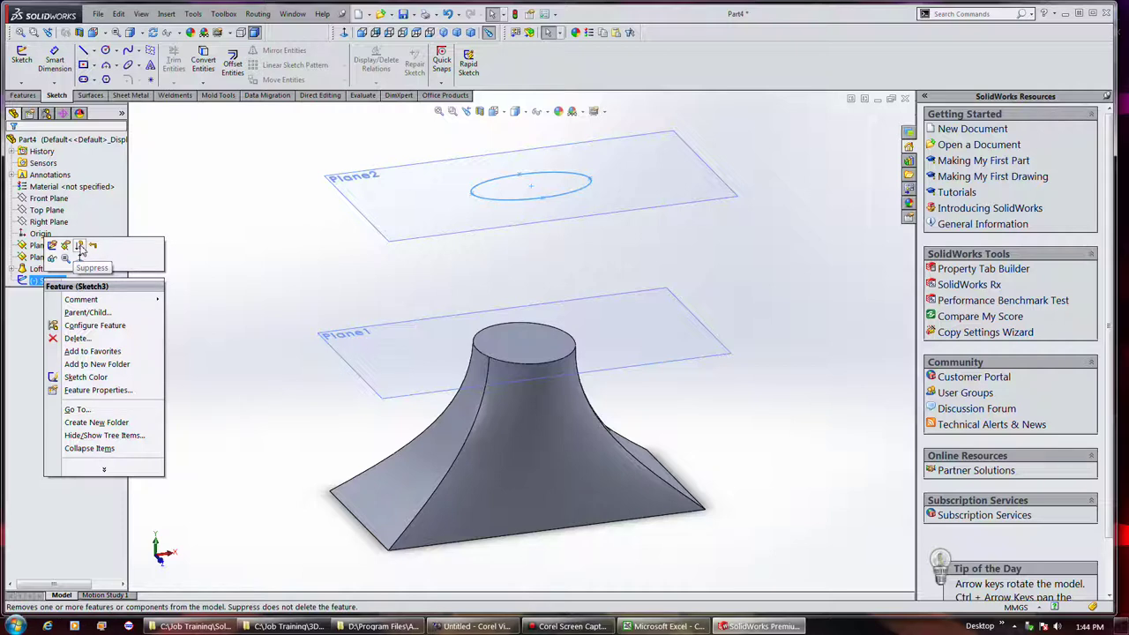
{"action": "left_click", "coordinate": [37, 269]}
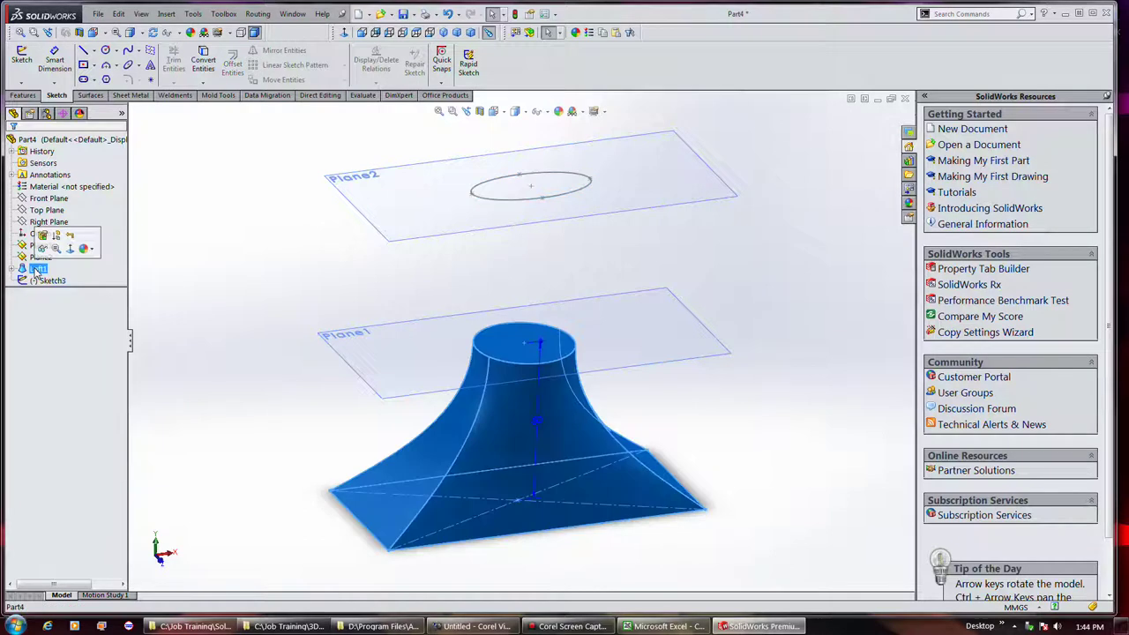
{"action": "right_click", "coordinate": [37, 269]}
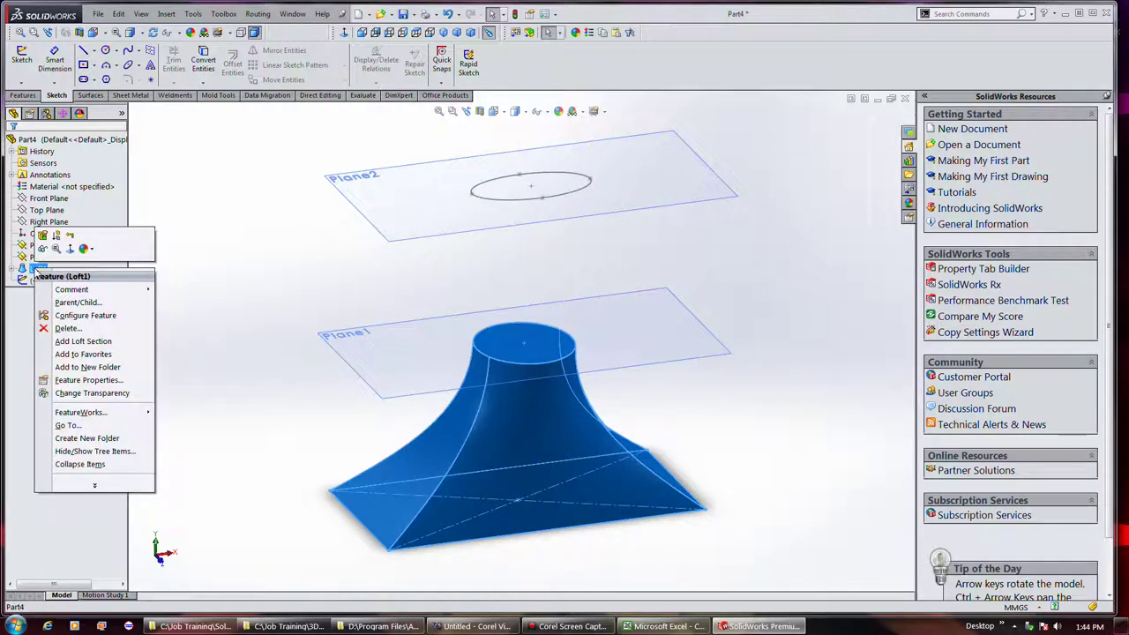
{"action": "left_click", "coordinate": [30, 272]}
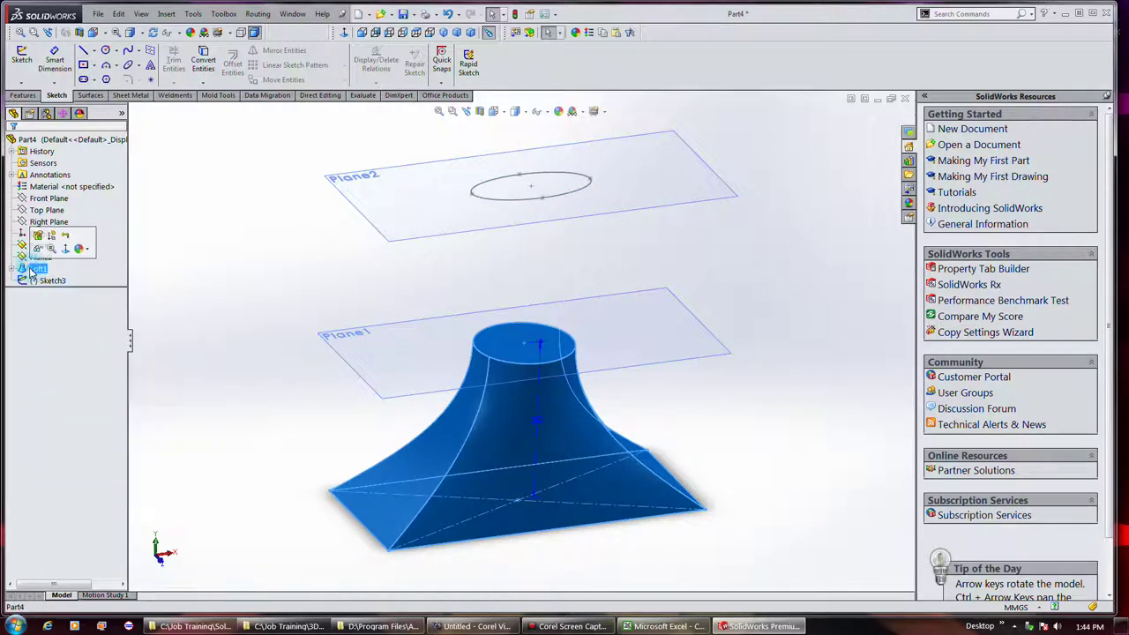
{"action": "mouse_move", "coordinate": [26, 274]}
{"action": "left_mouse_down"}
{"action": "mouse_move", "coordinate": [37, 290]}
{"action": "mouse_move", "coordinate": [40, 247]}
{"action": "mouse_move", "coordinate": [54, 269]}
{"action": "left_mouse_up"}
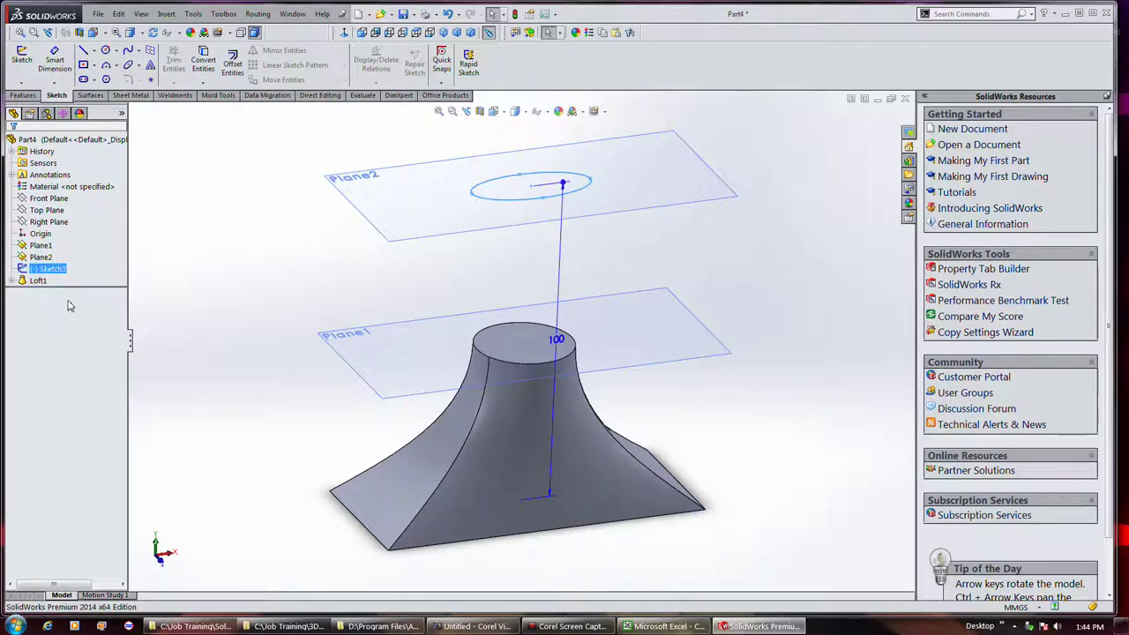
Step: Edit Loft1 and add the Plane2 ellipse, Sketch3, as an extra loft profile
{"action": "left_click", "coordinate": [12, 281]}
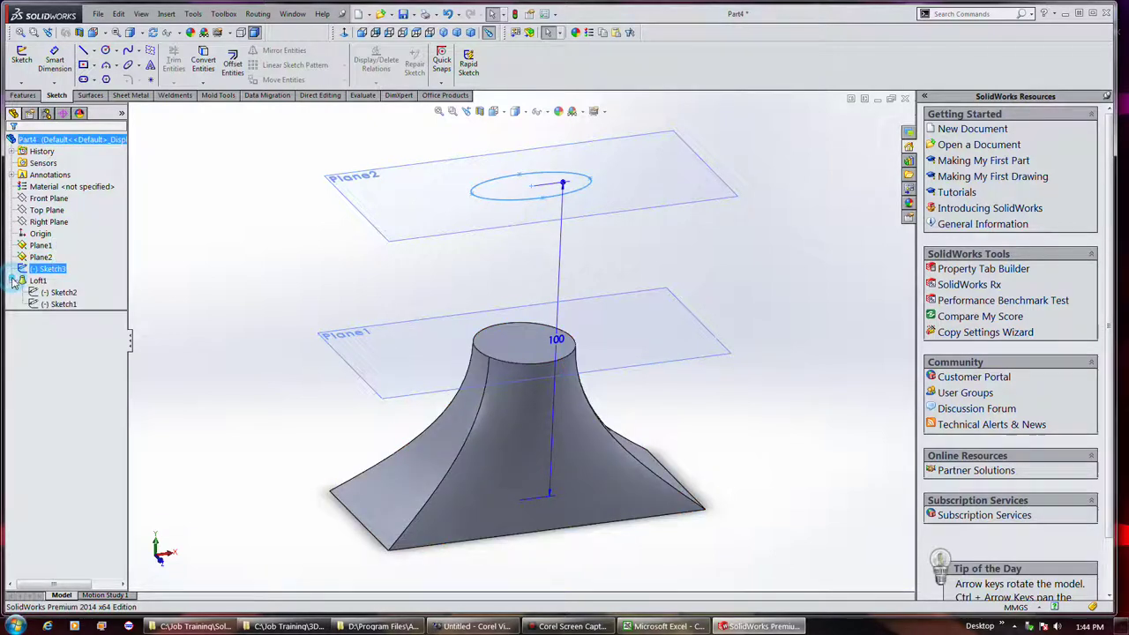
{"action": "right_click", "coordinate": [35, 281]}
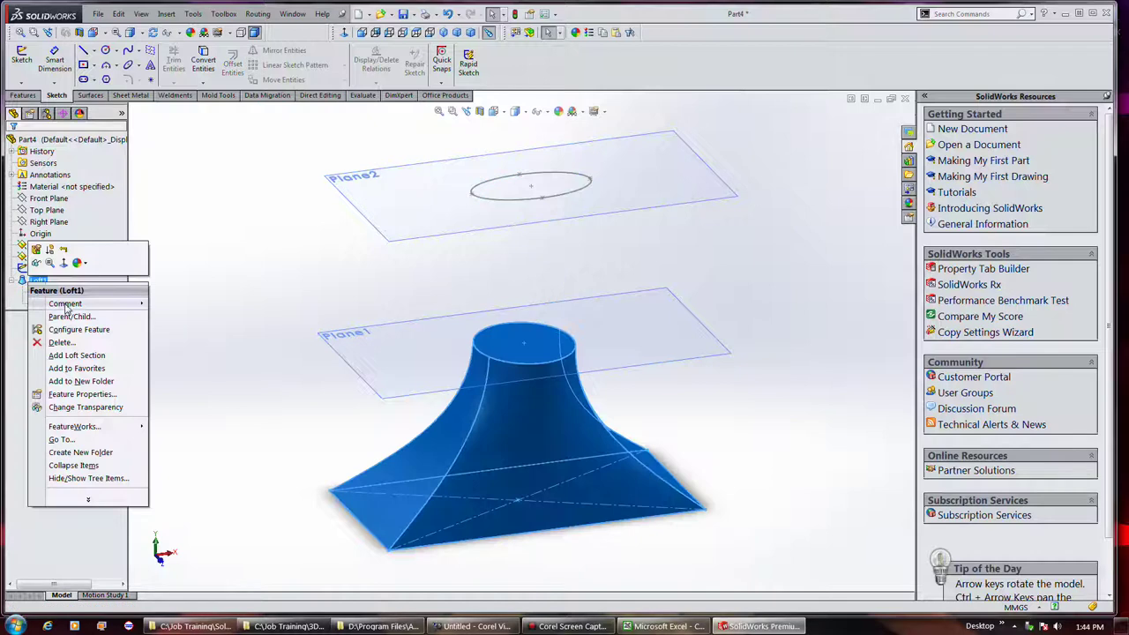
{"action": "left_click", "coordinate": [36, 250]}
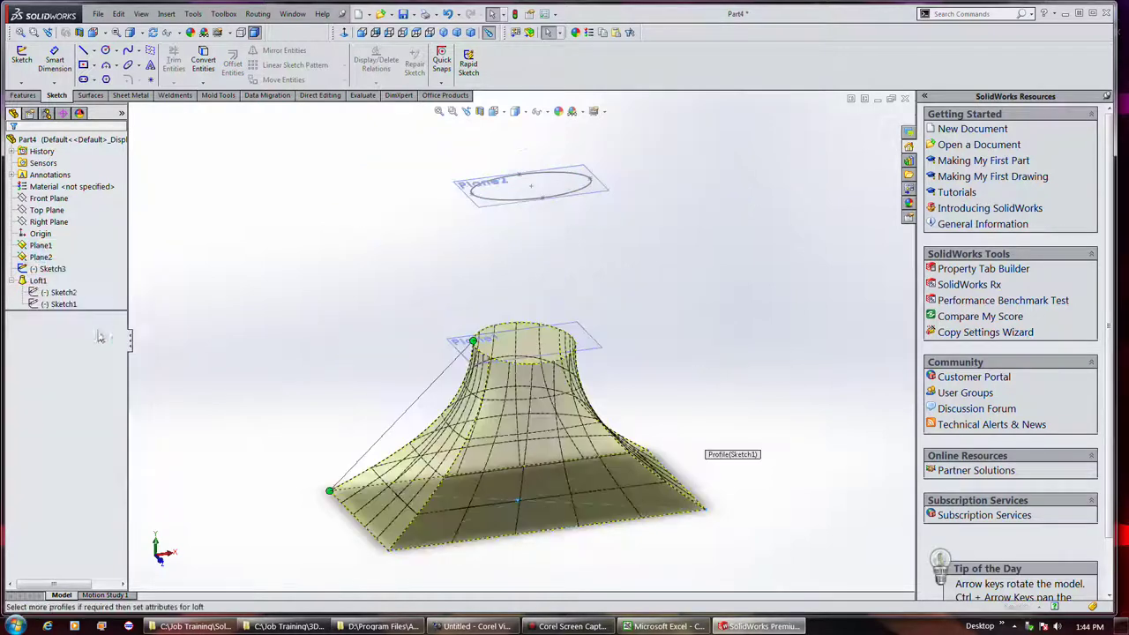
{"action": "left_click", "coordinate": [559, 196]}
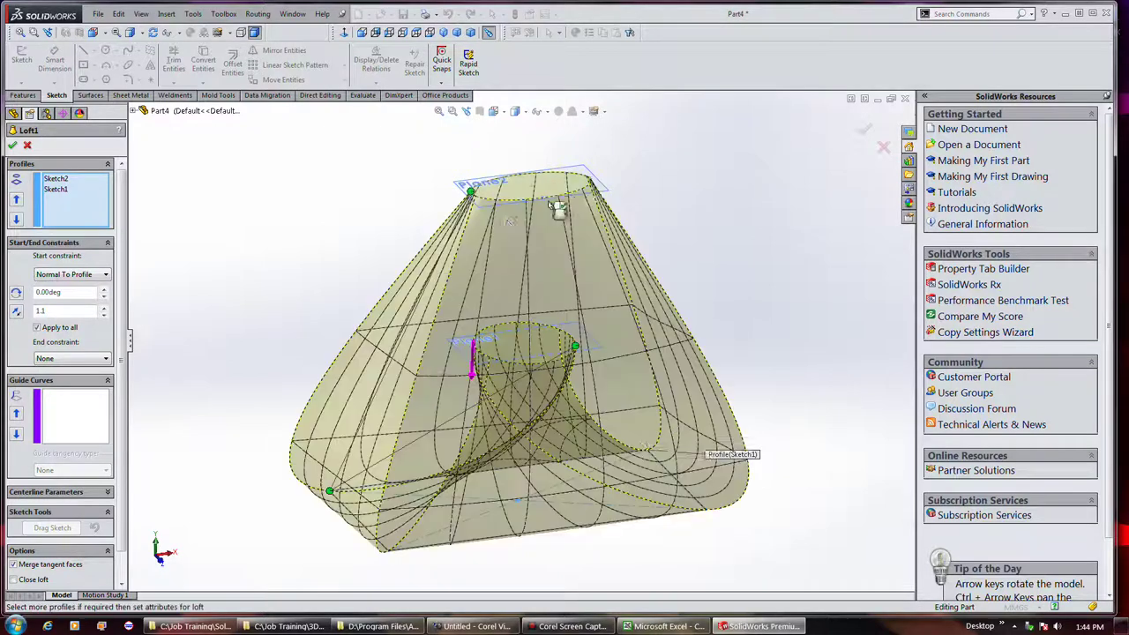
{"action": "left_click", "coordinate": [557, 205]}
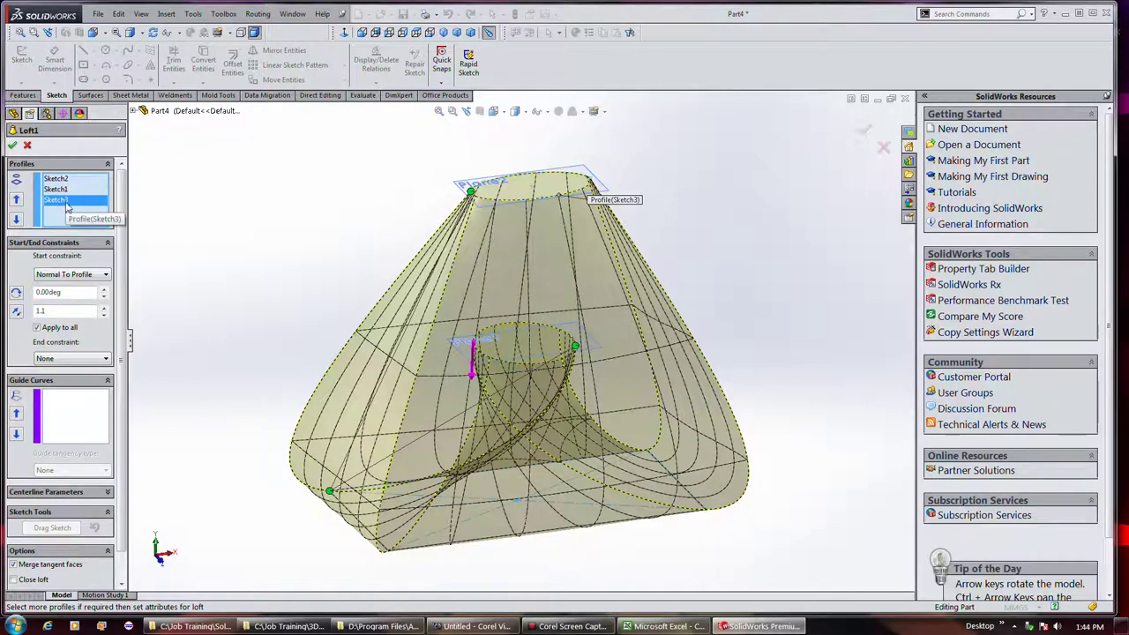
Step: Move Sketch3 to the top of the loft profile list
{"action": "left_click", "coordinate": [15, 201]}
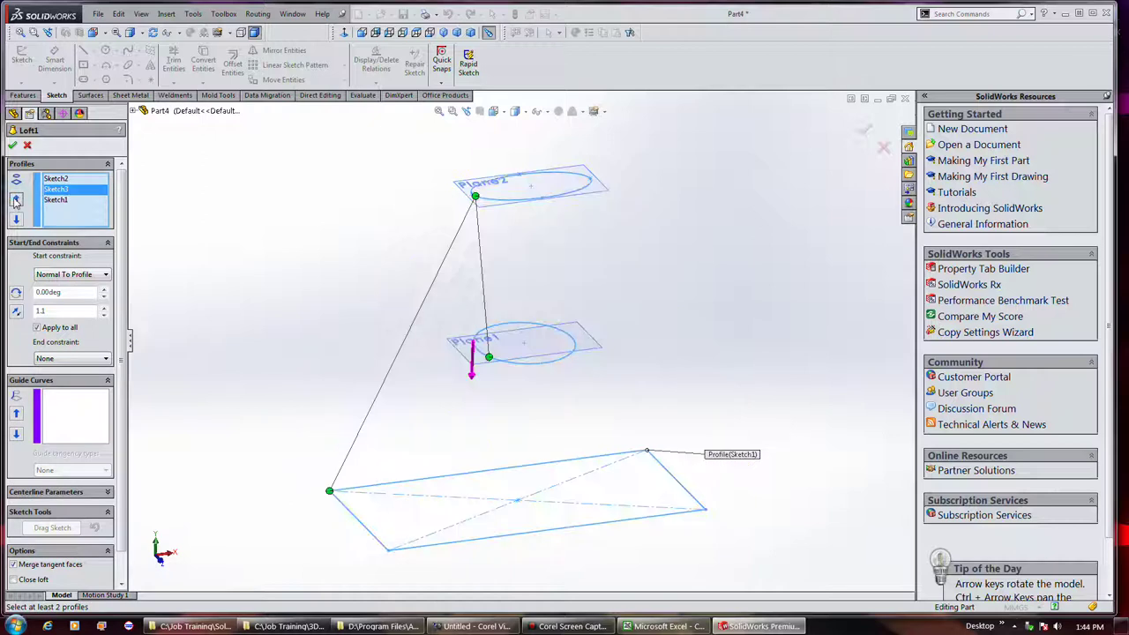
{"action": "left_click", "coordinate": [15, 200]}
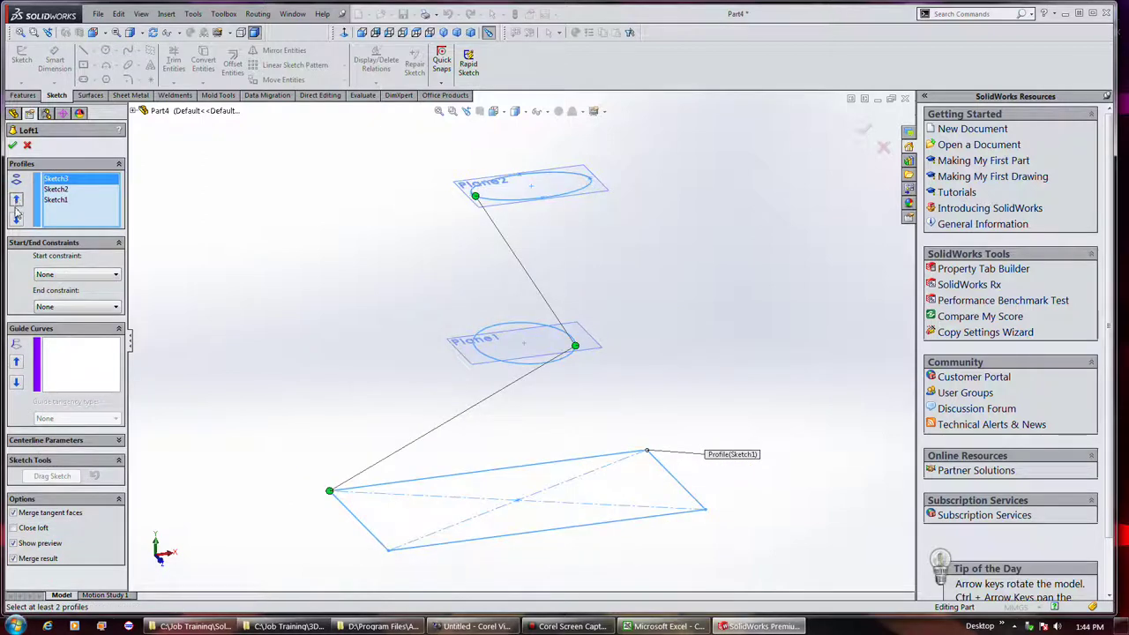
{"action": "left_click", "coordinate": [16, 219]}
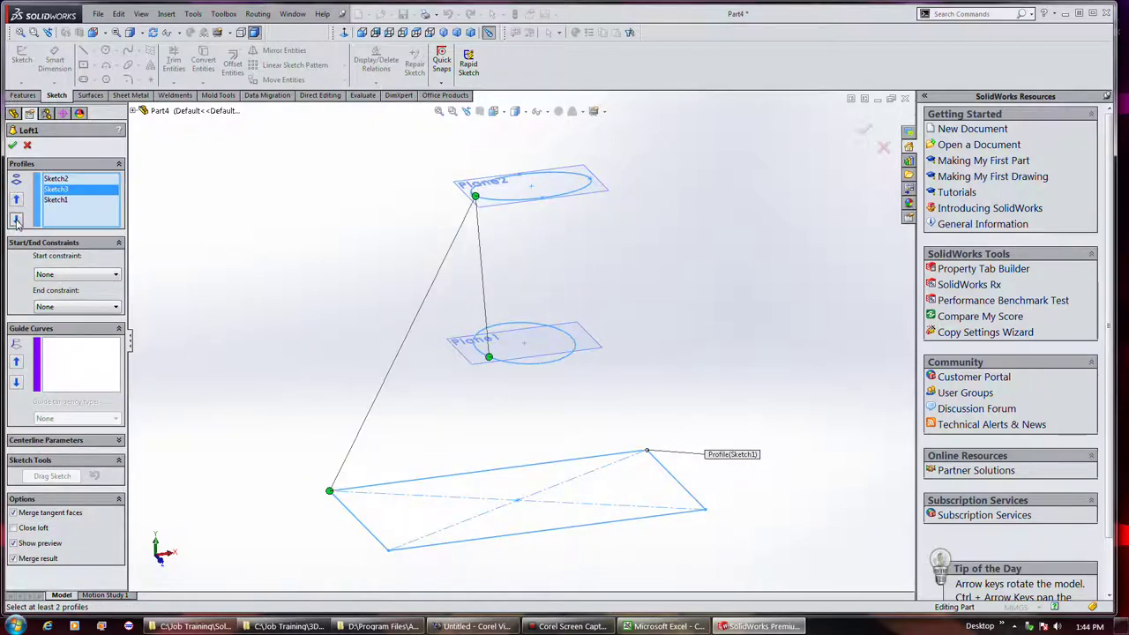
{"action": "left_click", "coordinate": [15, 201]}
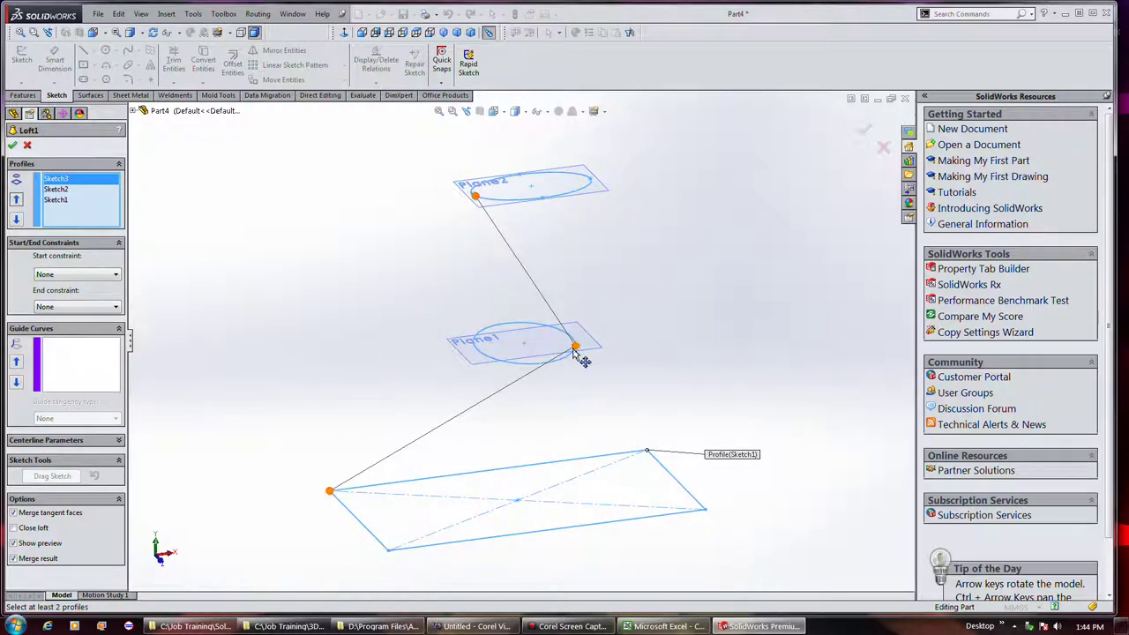
Step: Adjust the Plane1 connector, re-add circle Sketch2 as the middle profile, and accept the loft
{"action": "left_click_drag", "start_coordinate": [575, 347], "coordinate": [491, 358]}
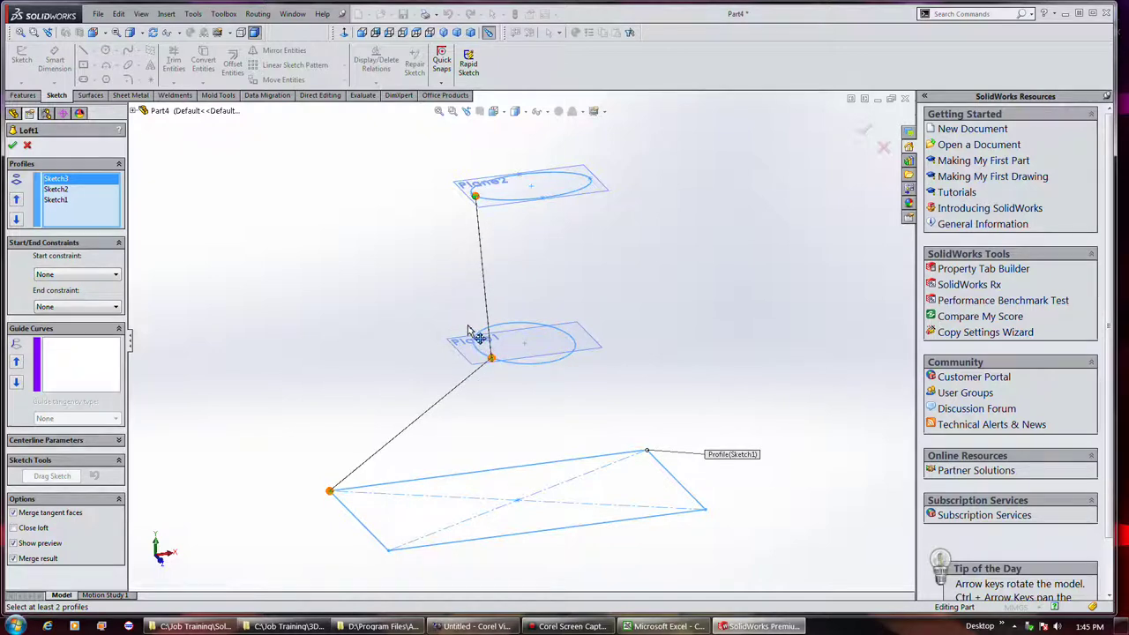
{"action": "left_click", "coordinate": [483, 340]}
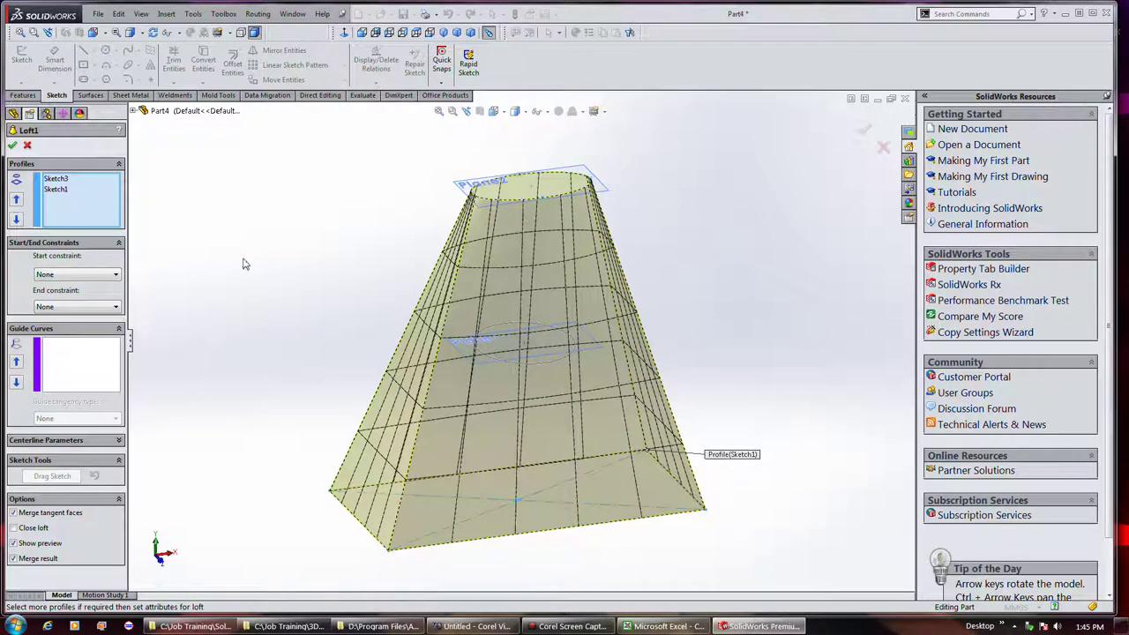
{"action": "left_click", "coordinate": [494, 358]}
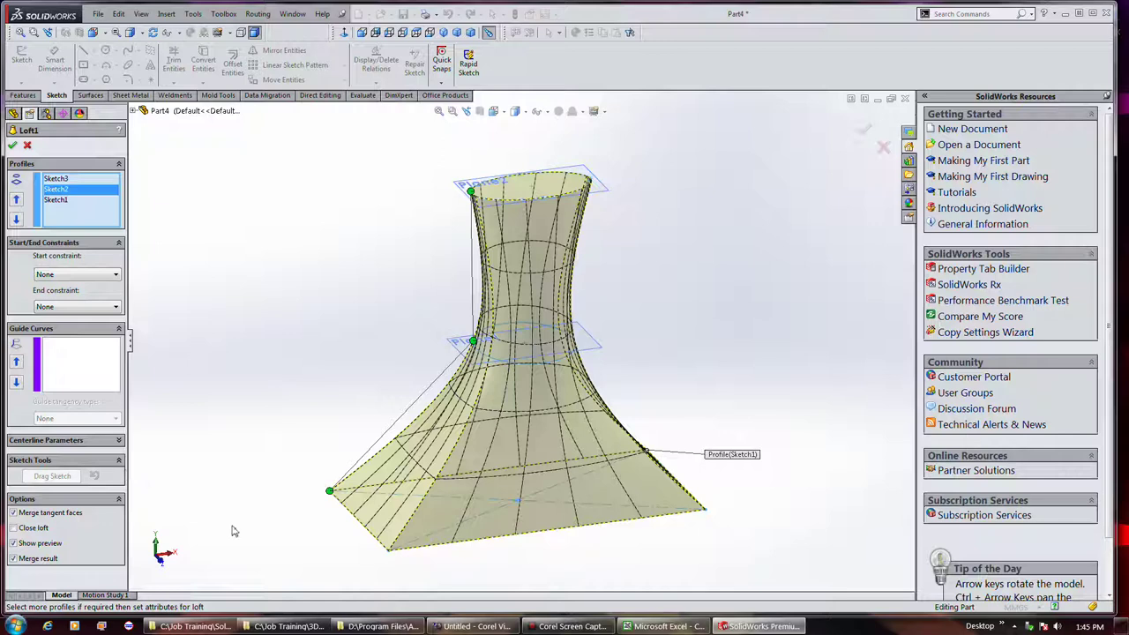
{"action": "left_click", "coordinate": [543, 627]}
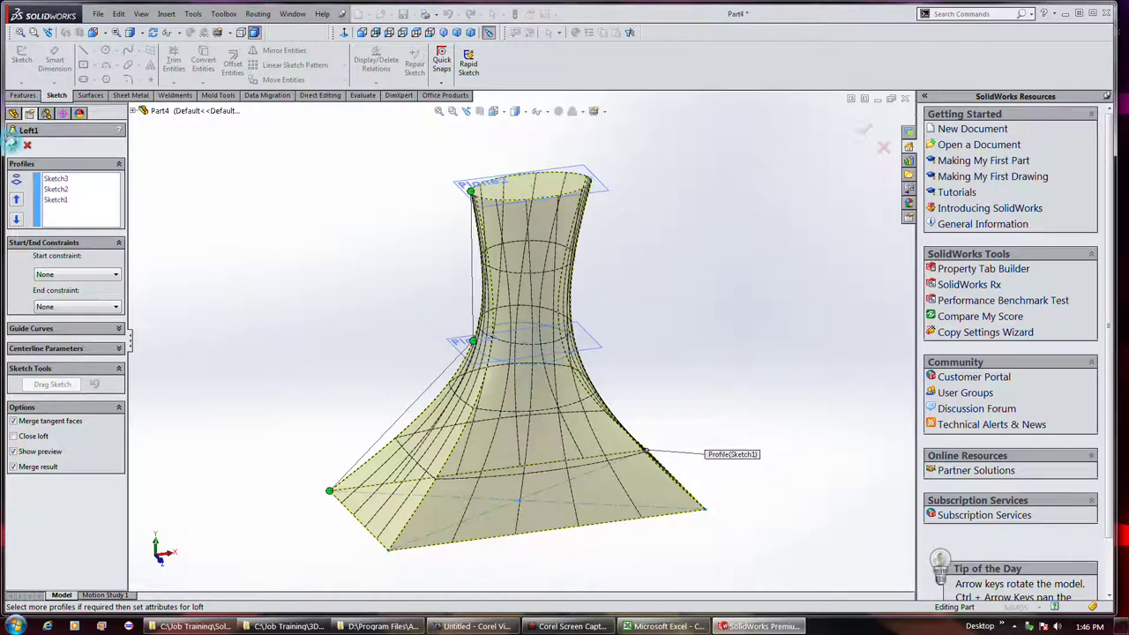
{"action": "left_click", "coordinate": [13, 145]}
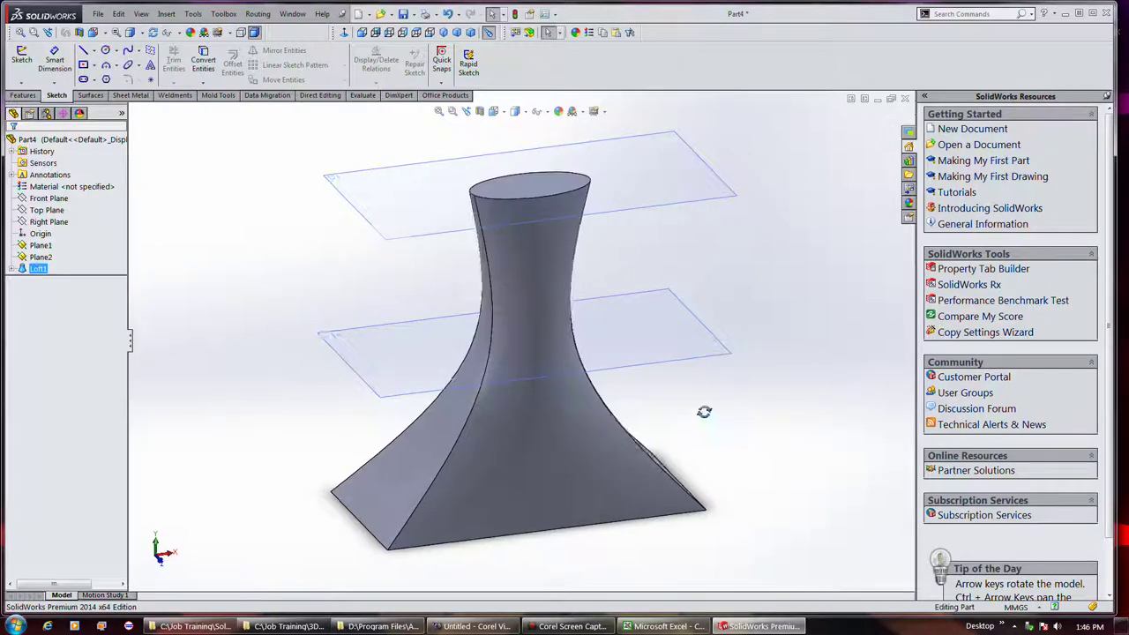
Step: Apply a 10 mm inward Shell removing the rectangular base and elliptical top faces, with preview on
{"action": "middle_click_drag", "start_coordinate": [703, 411], "coordinate": [665, 288]}
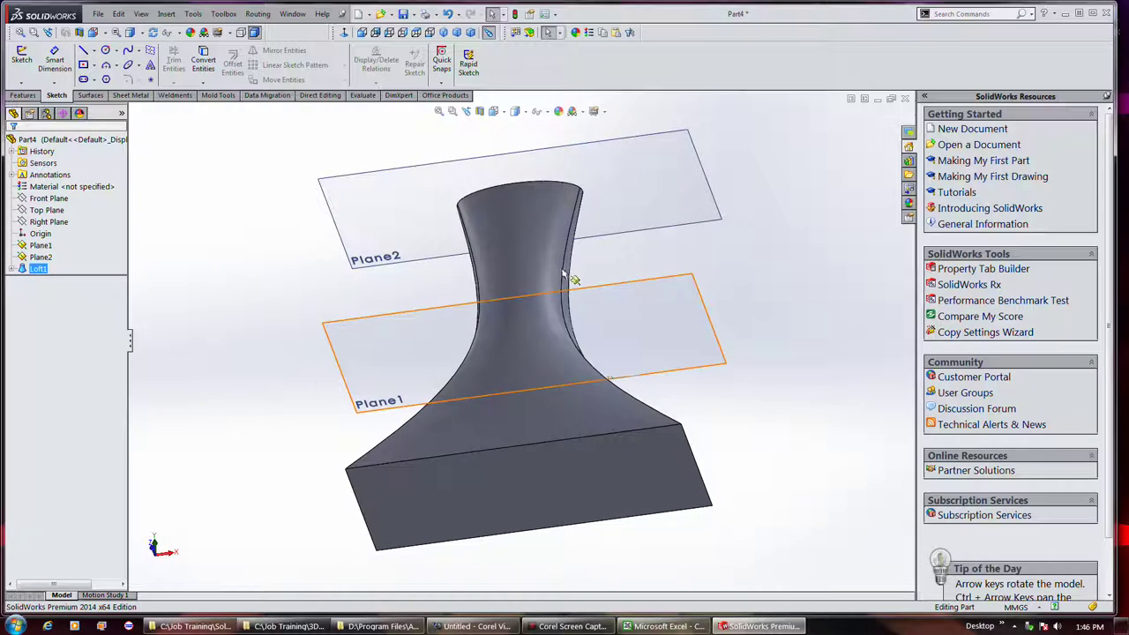
{"action": "left_click", "coordinate": [23, 96]}
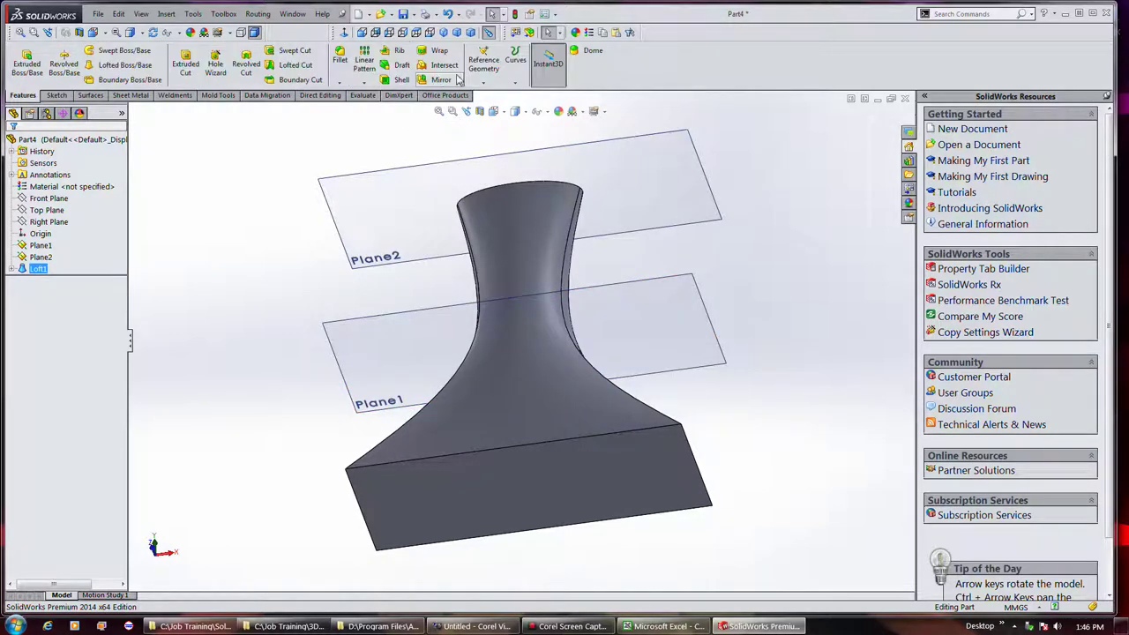
{"action": "left_click", "coordinate": [399, 80]}
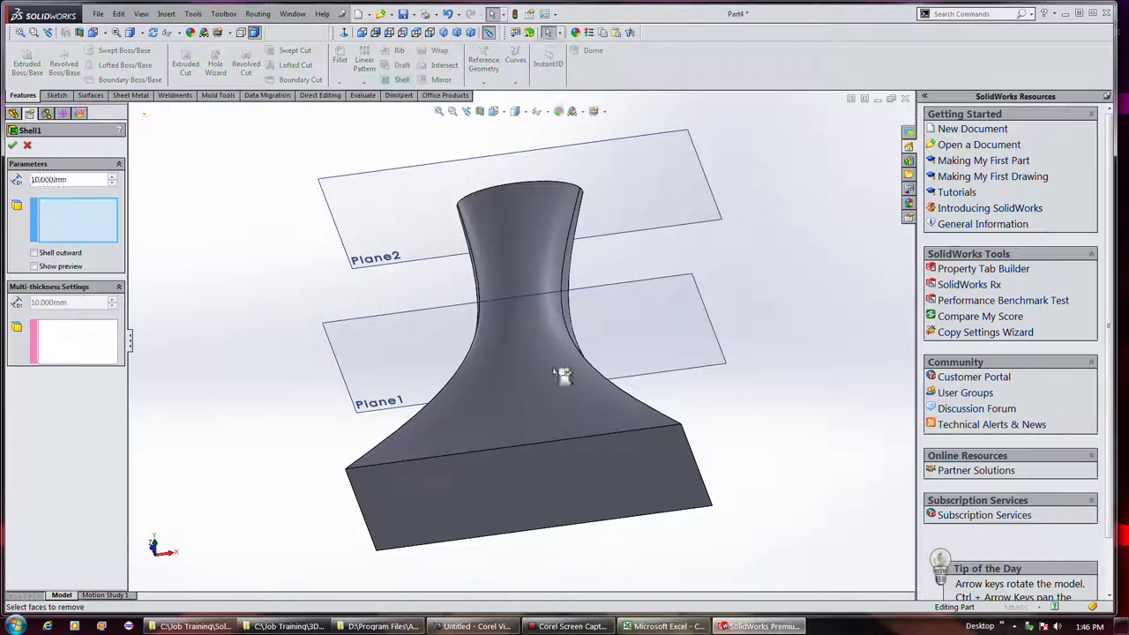
{"action": "left_click", "coordinate": [551, 465]}
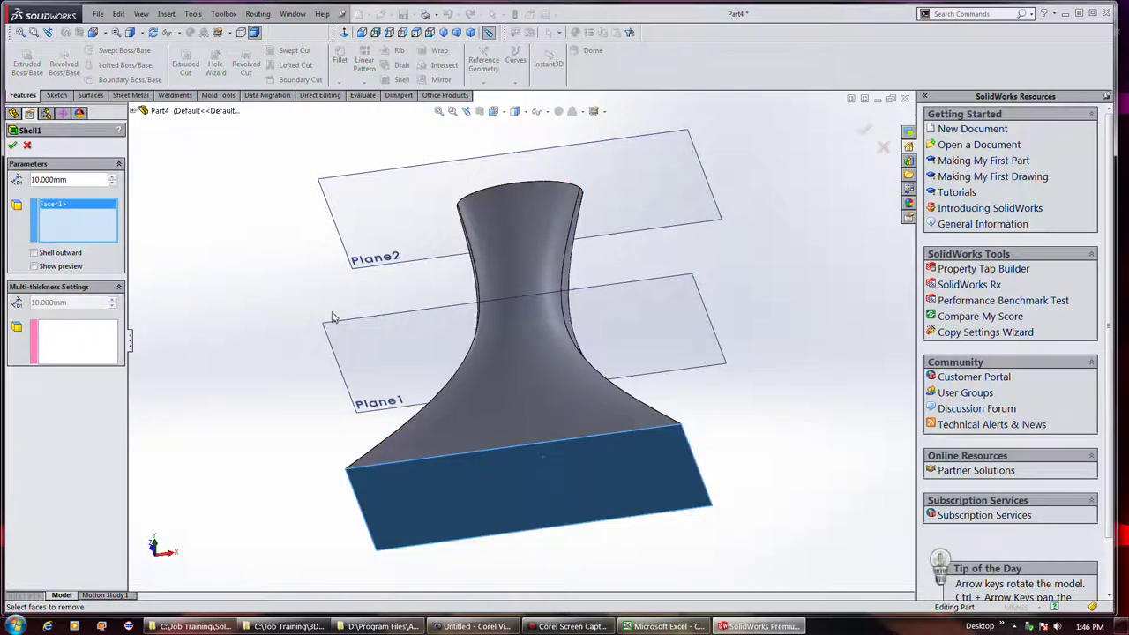
{"action": "middle_click_drag", "start_coordinate": [333, 216], "coordinate": [398, 371]}
{"action": "left_click", "coordinate": [508, 226]}
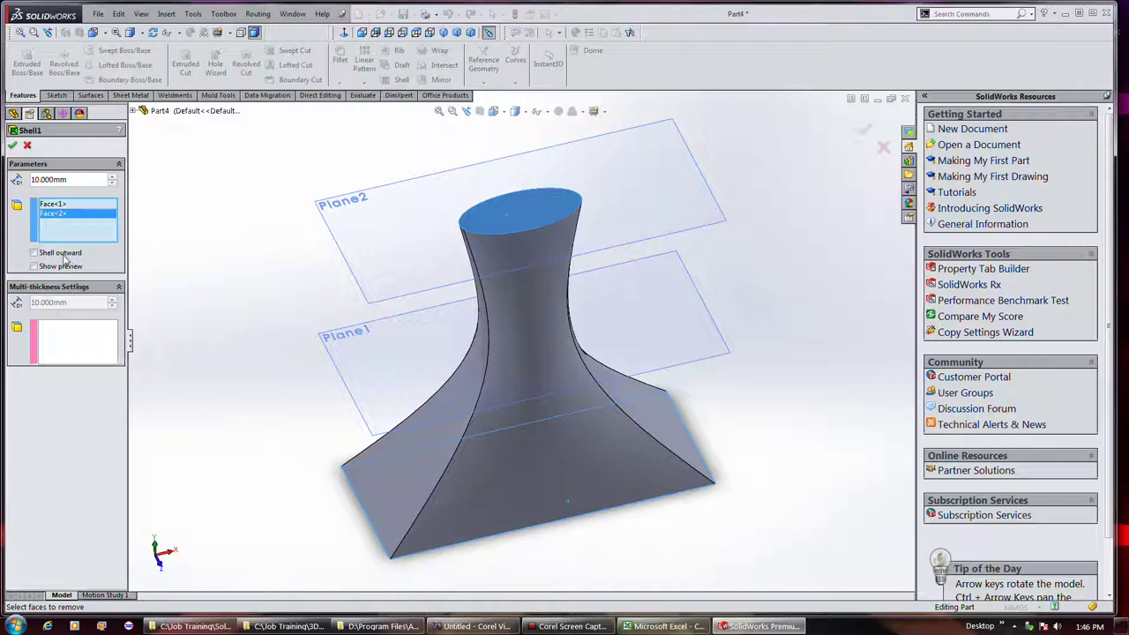
{"action": "left_click", "coordinate": [63, 254]}
{"action": "left_click", "coordinate": [64, 254]}
{"action": "left_click", "coordinate": [67, 266]}
{"action": "middle_click_drag", "start_coordinate": [381, 279], "coordinate": [333, 209]}
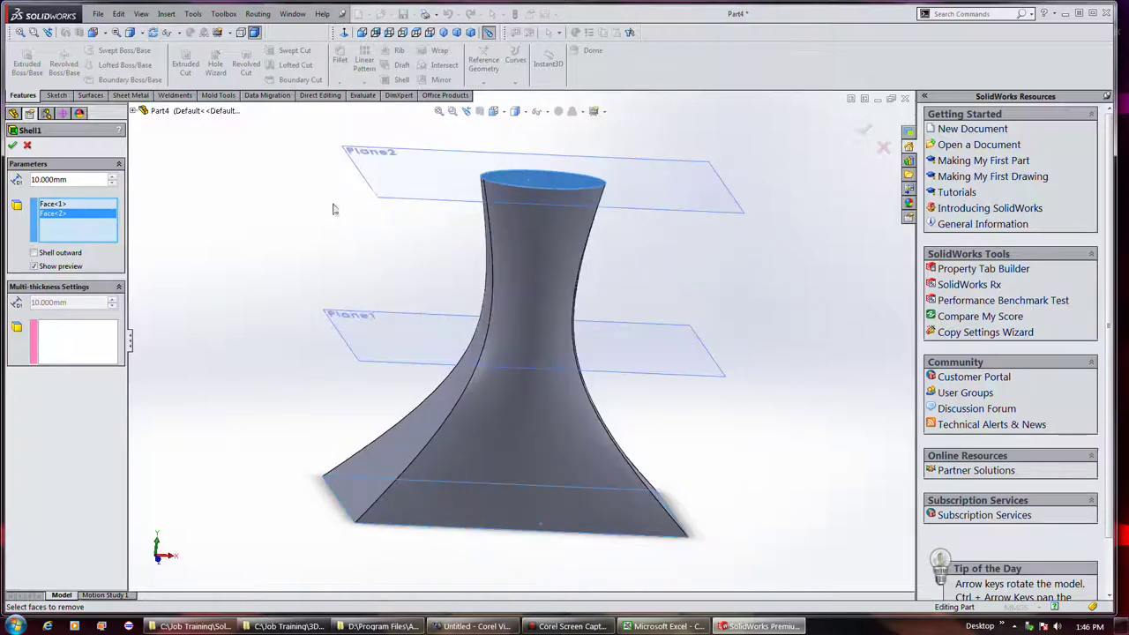
{"action": "left_click", "coordinate": [12, 145]}
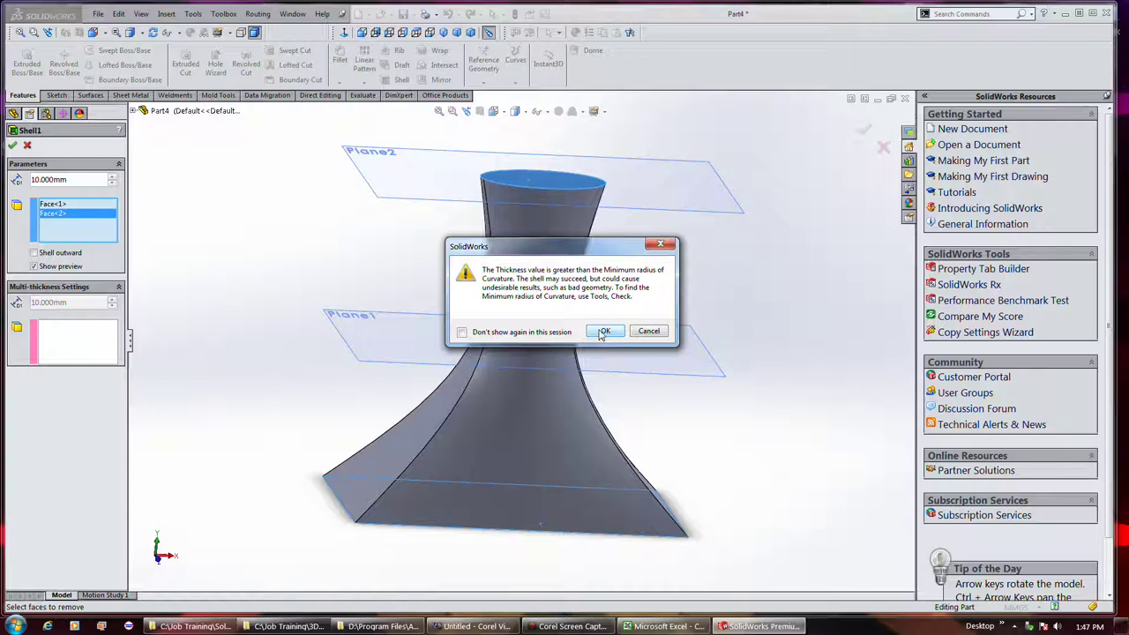
Step: Dismiss the curvature warning, change the shell thickness to 1 mm, and apply it
{"action": "left_click", "coordinate": [603, 331]}
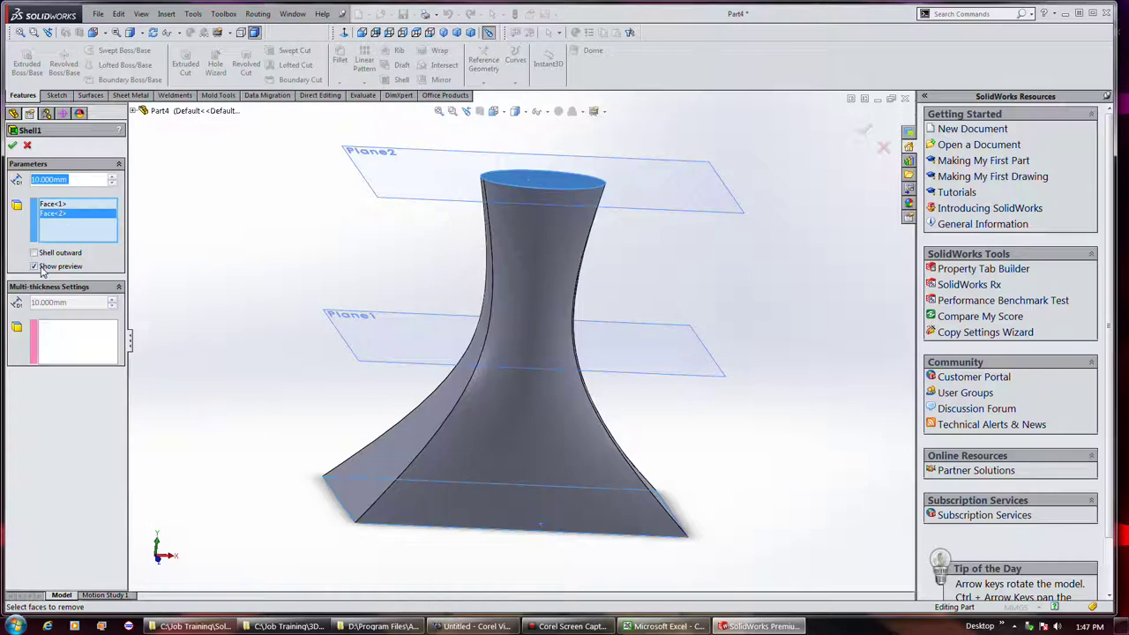
{"action": "left_click", "coordinate": [40, 268]}
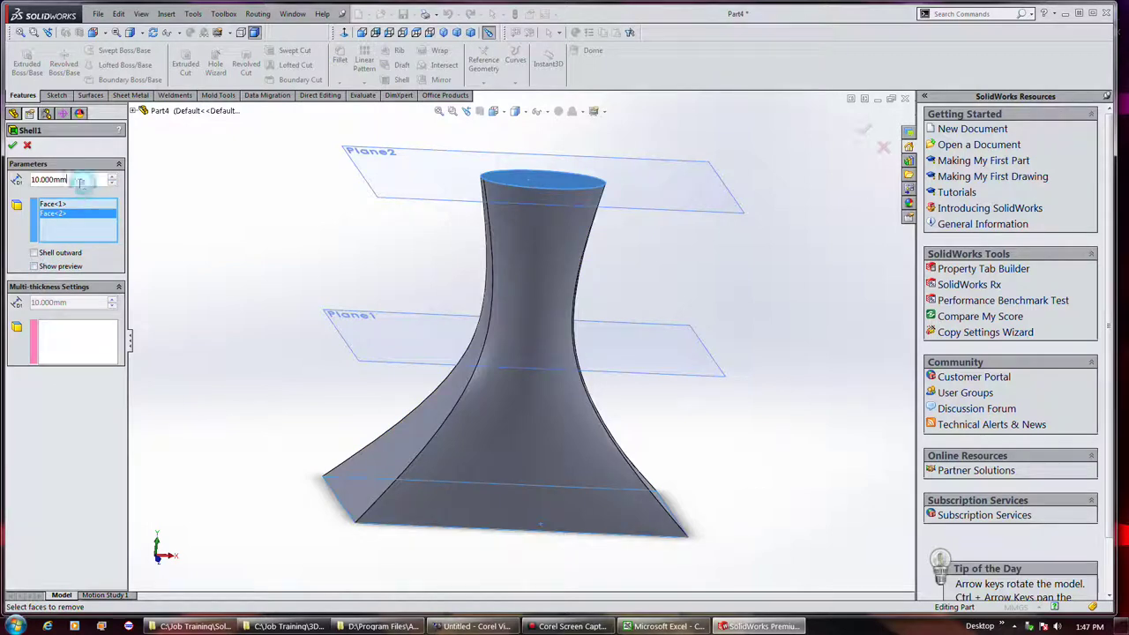
{"action": "left_click_drag", "start_coordinate": [80, 180], "coordinate": [30, 183]}
{"action": "type", "text": "1"}
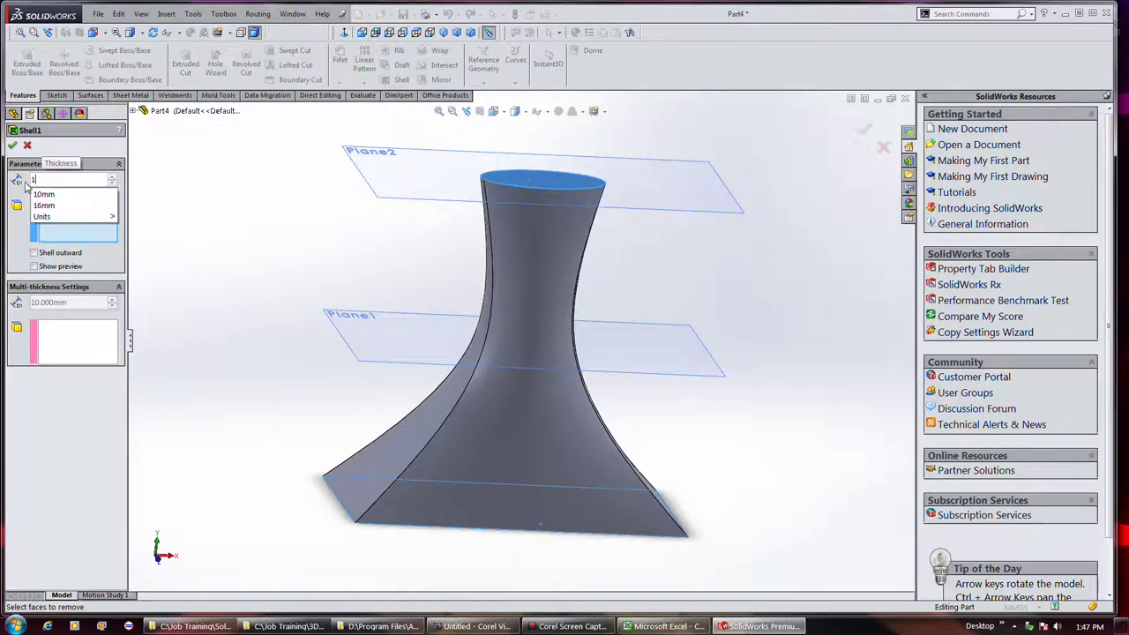
{"action": "key", "text": "Return"}
{"action": "left_click", "coordinate": [63, 267]}
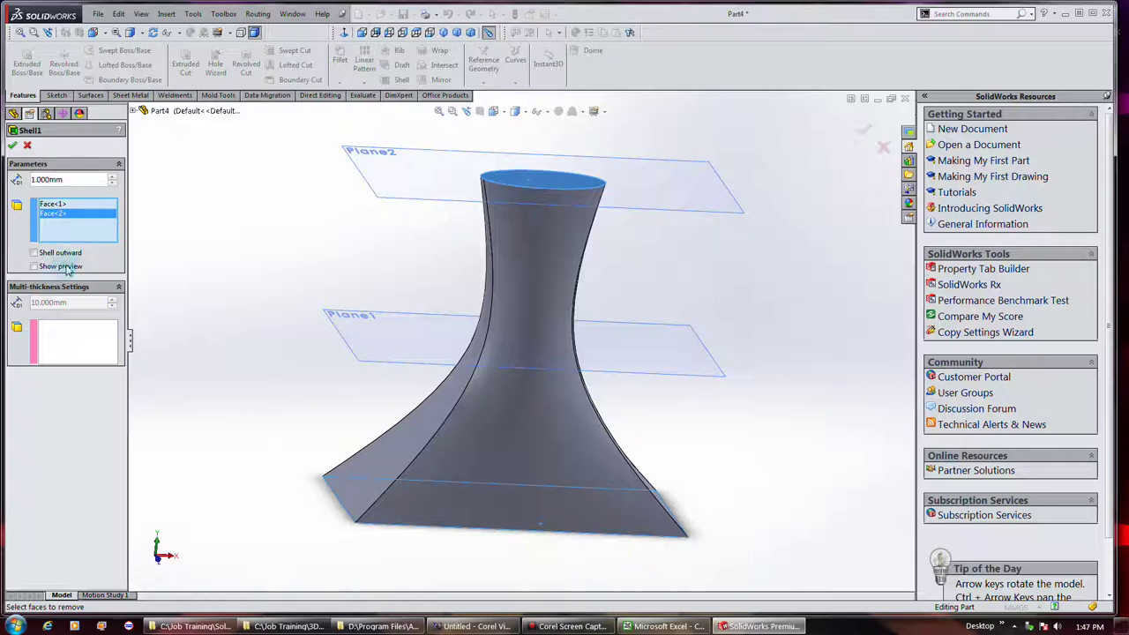
{"action": "left_click", "coordinate": [12, 145]}
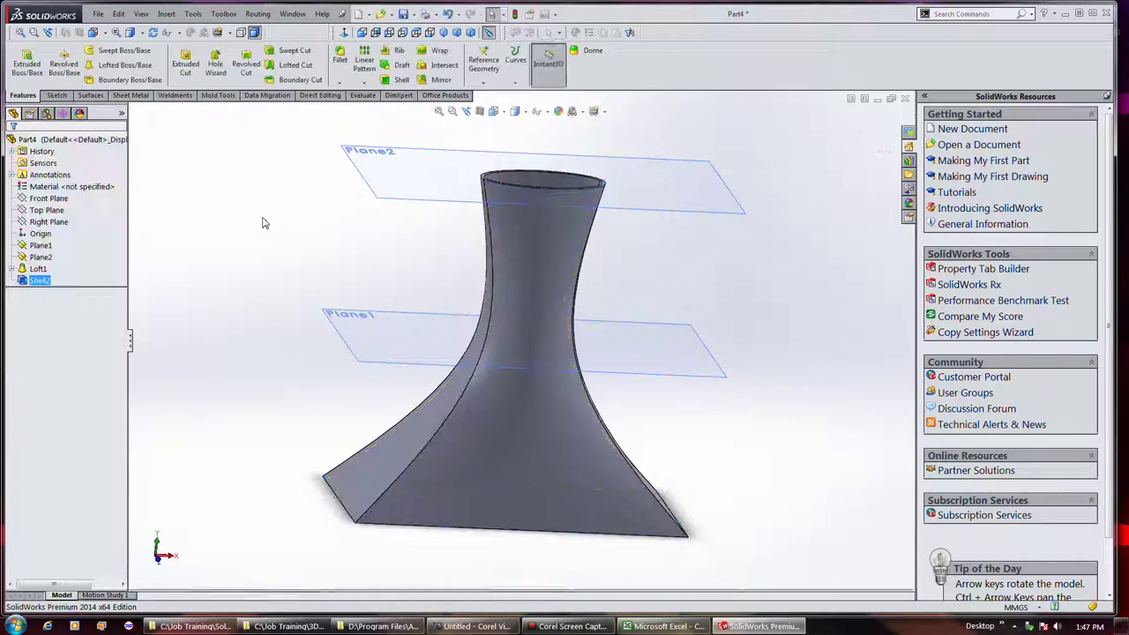
{"action": "middle_click_drag", "start_coordinate": [303, 220], "coordinate": [308, 158]}
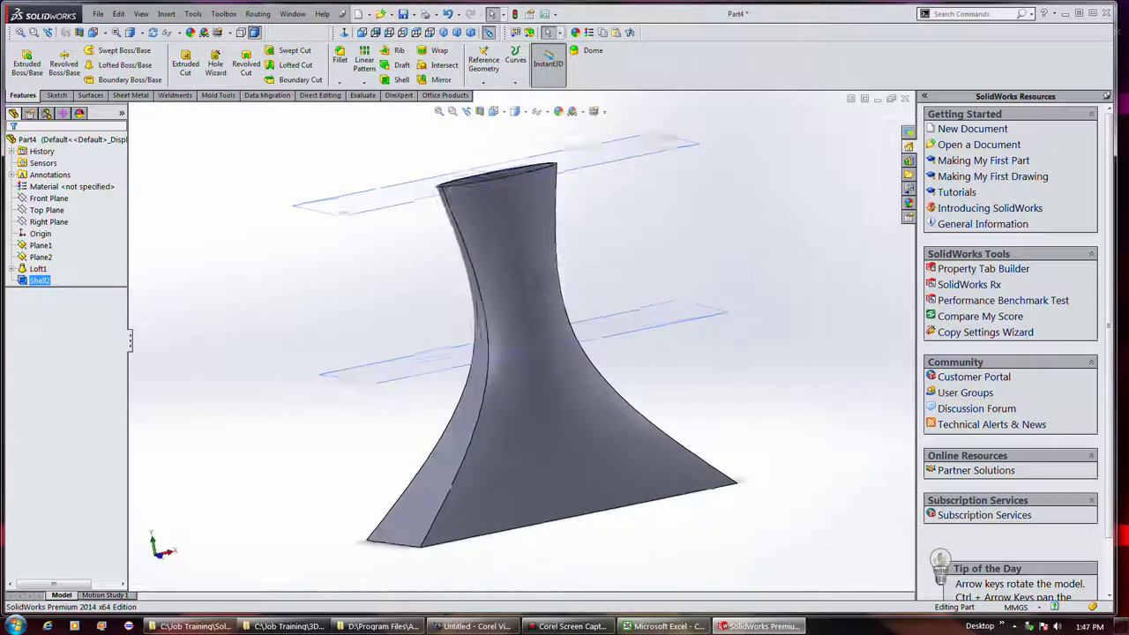